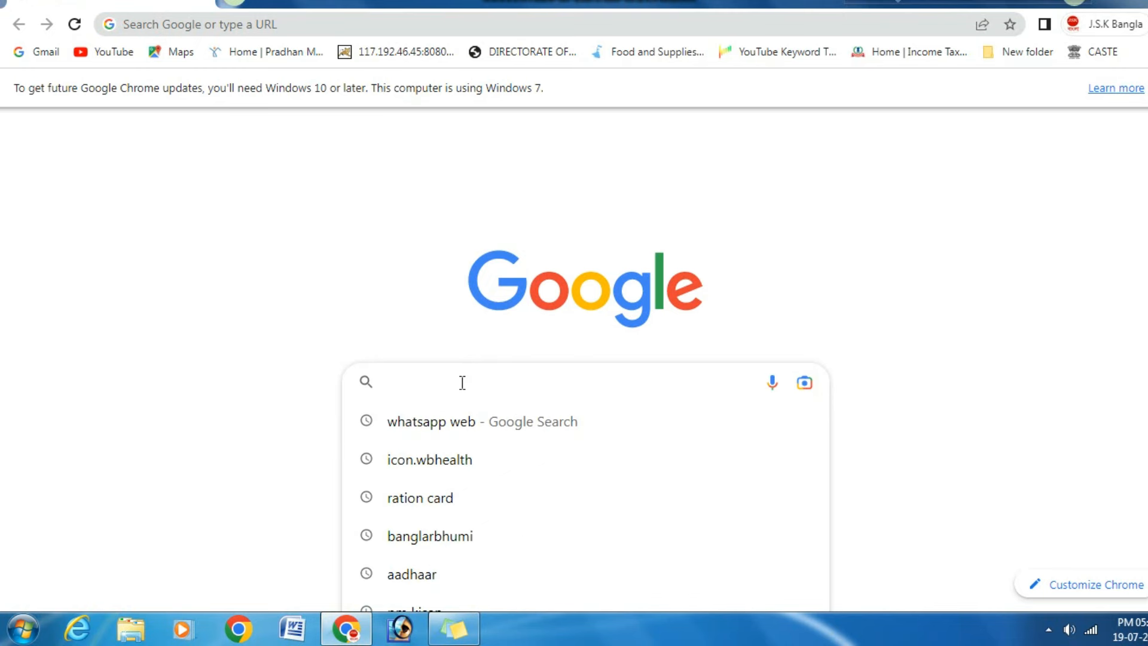
- Search Google for 'Nabanna Scholarship' to reach the cmrf.wb.gov.in portal
text(na)
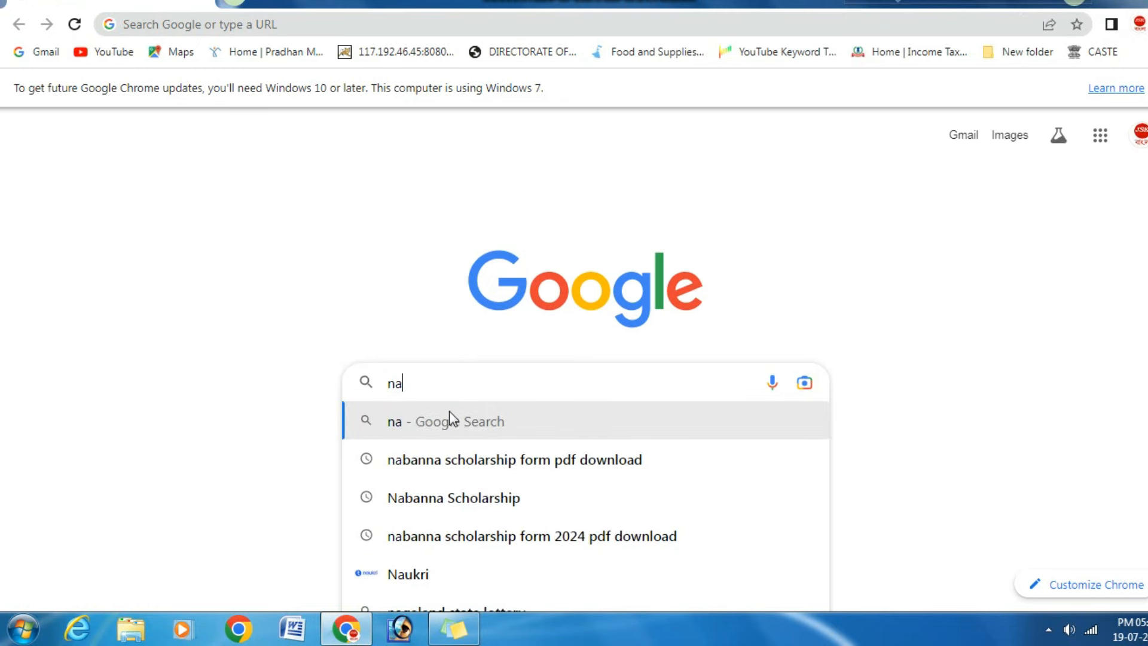
click(481, 498)
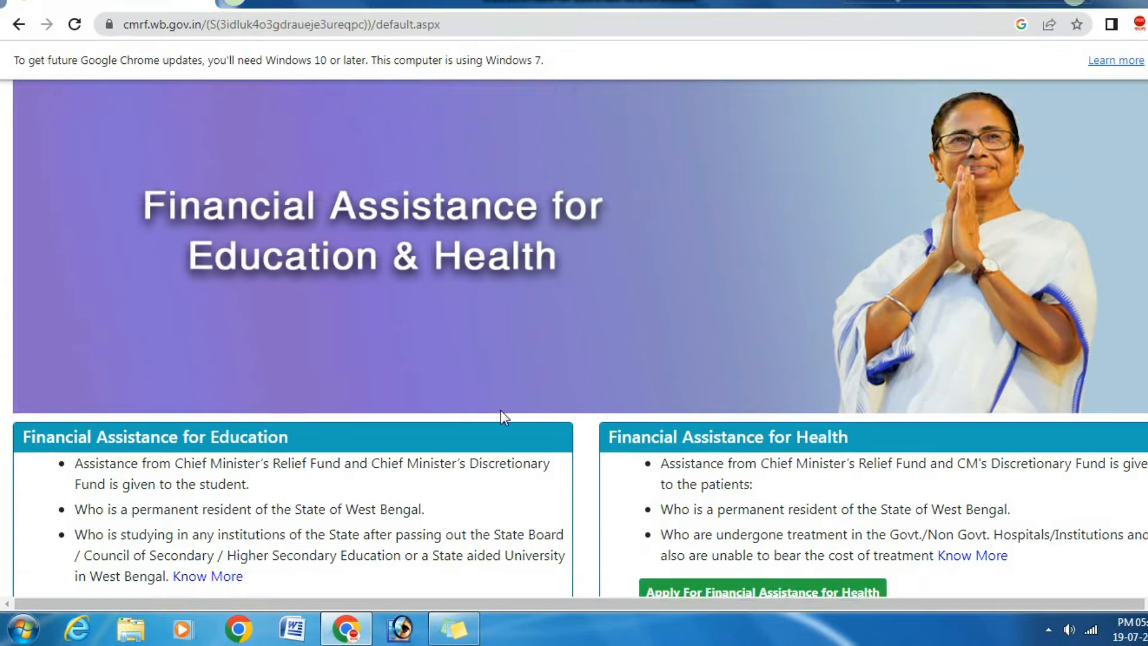
- Choose Apply For Financial Assistance for Education, then go to Signup from the Applicant Log In page
scroll(500, 413, down, 5)
click(257, 347)
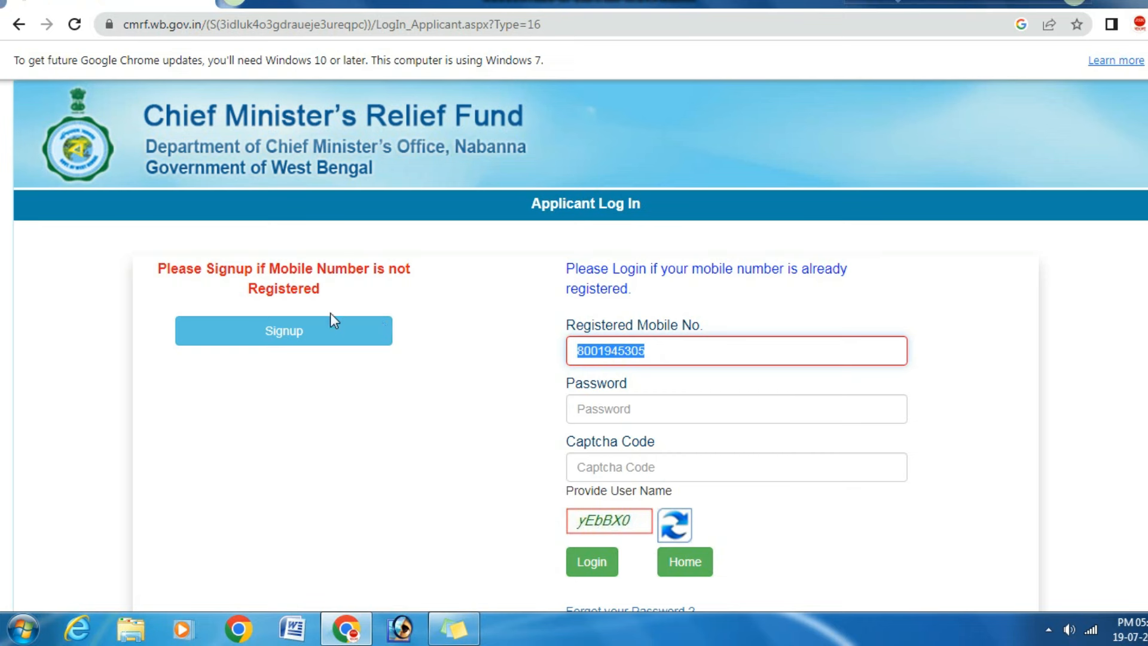
click(292, 309)
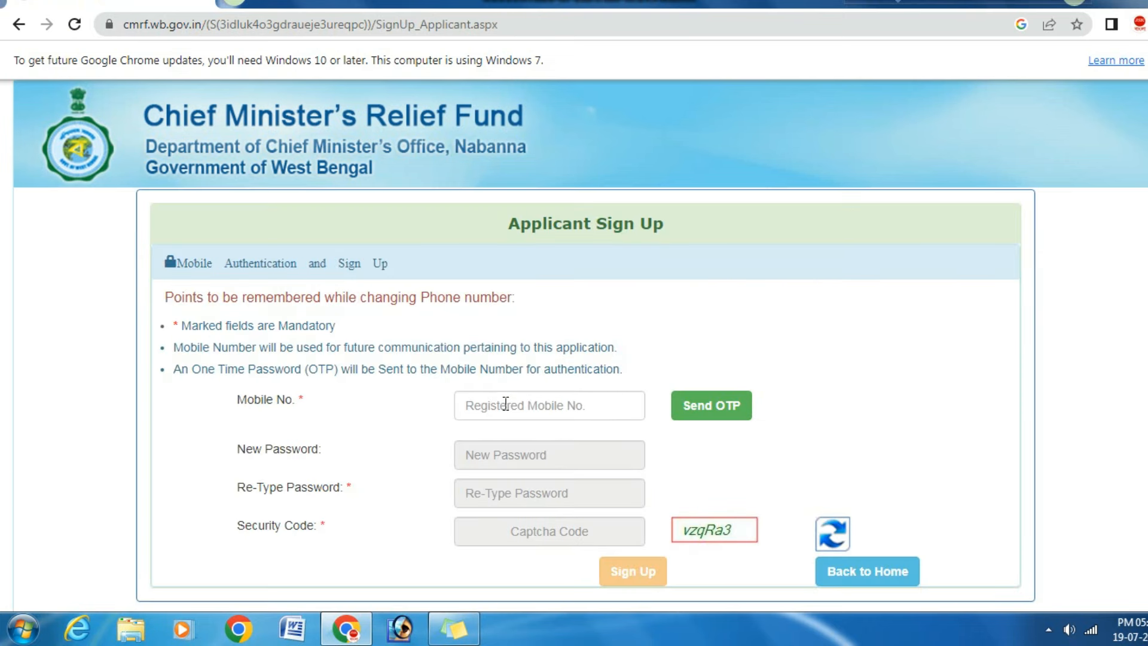
- Enter the applicant's mobile number, request an OTP and verify it with the received code
click(505, 405)
key(ctrl+v)
click(706, 407)
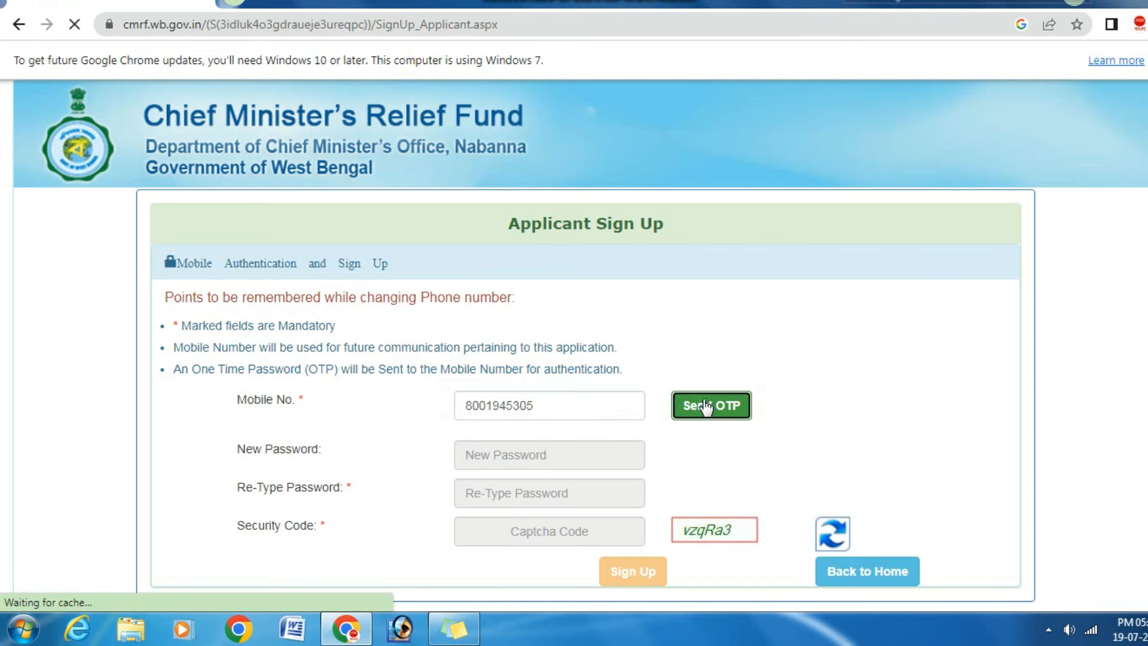
scroll(704, 405, down, 3)
click(541, 368)
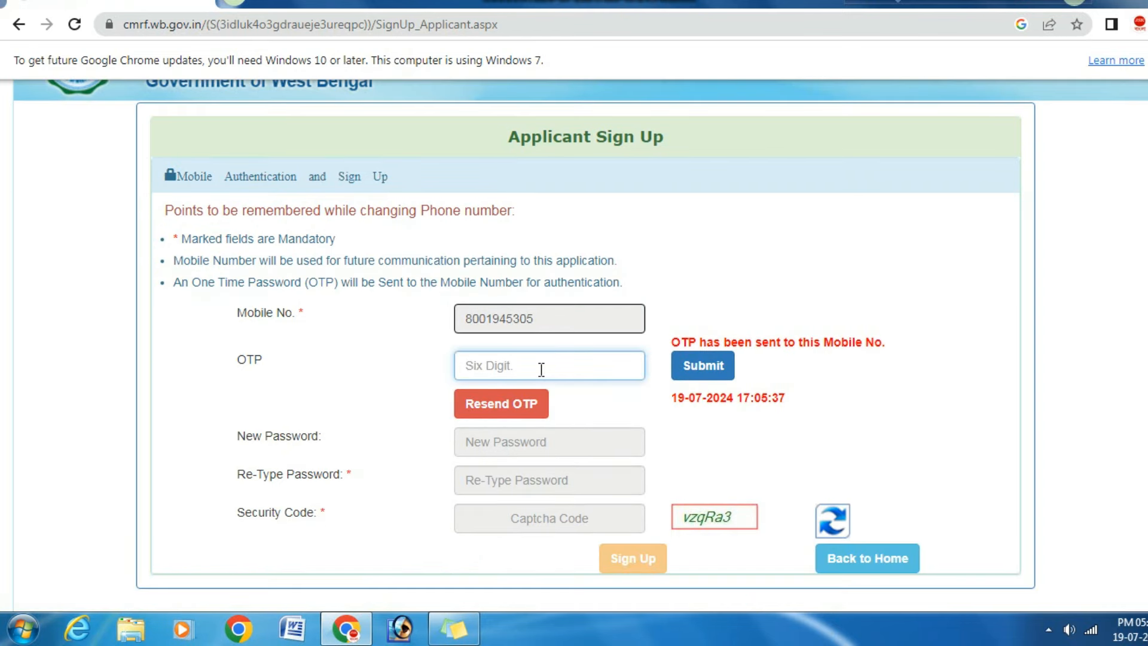
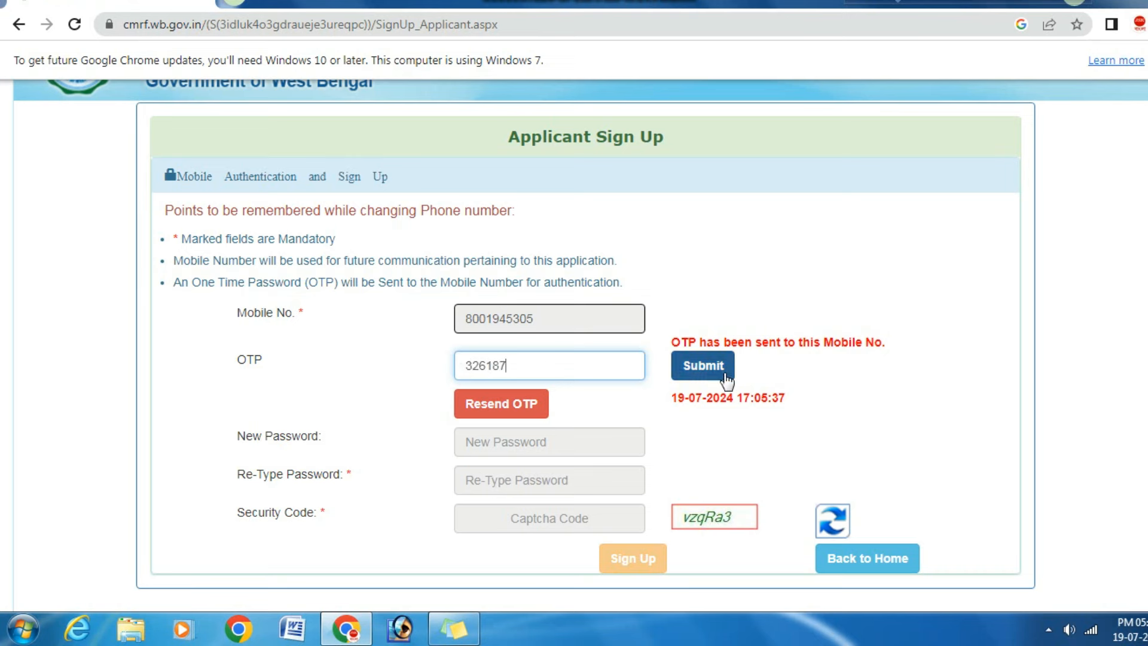
click(704, 365)
- Set and re-type the new account password and enter the captcha code
click(500, 389)
text(****)
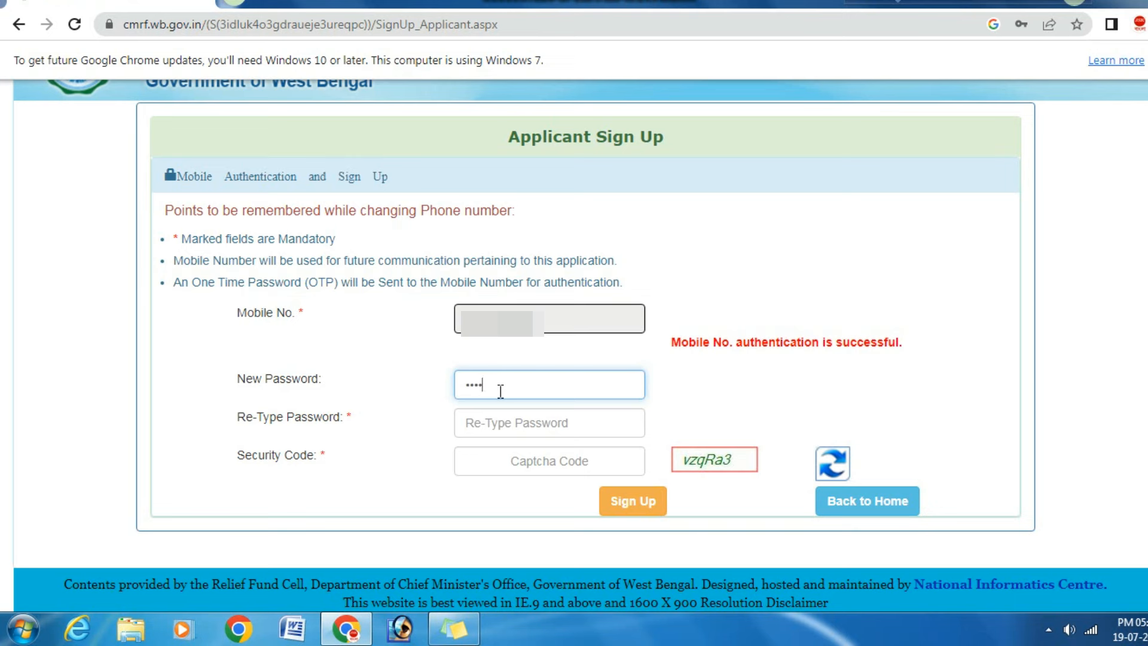
click(505, 423)
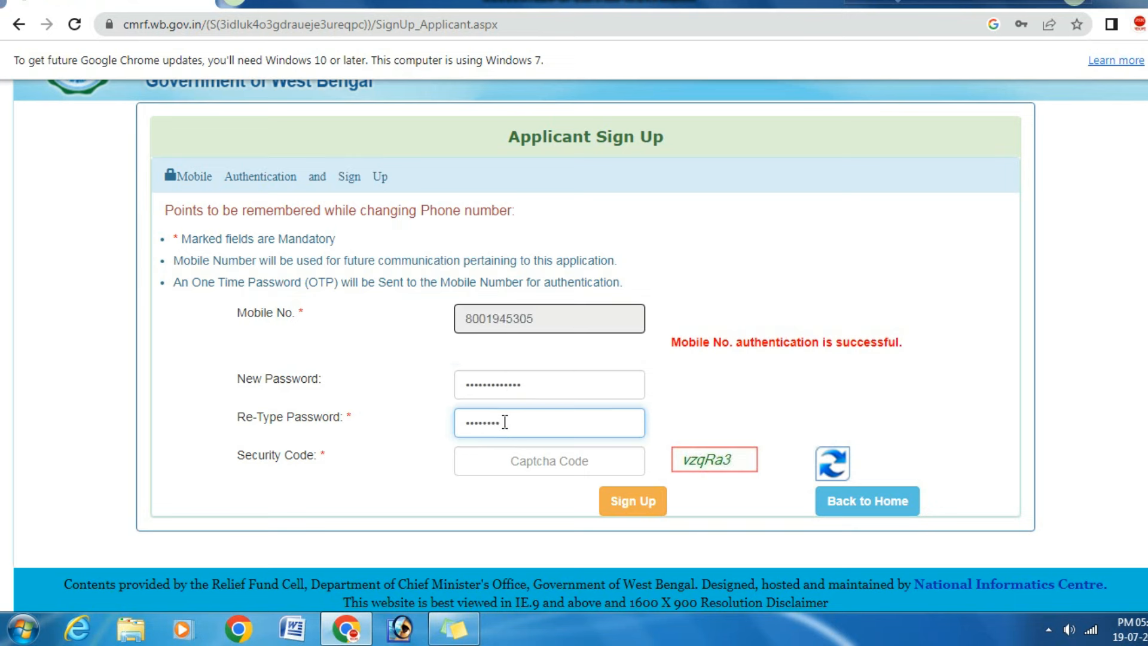
text(******)
click(540, 463)
text(vzqR)
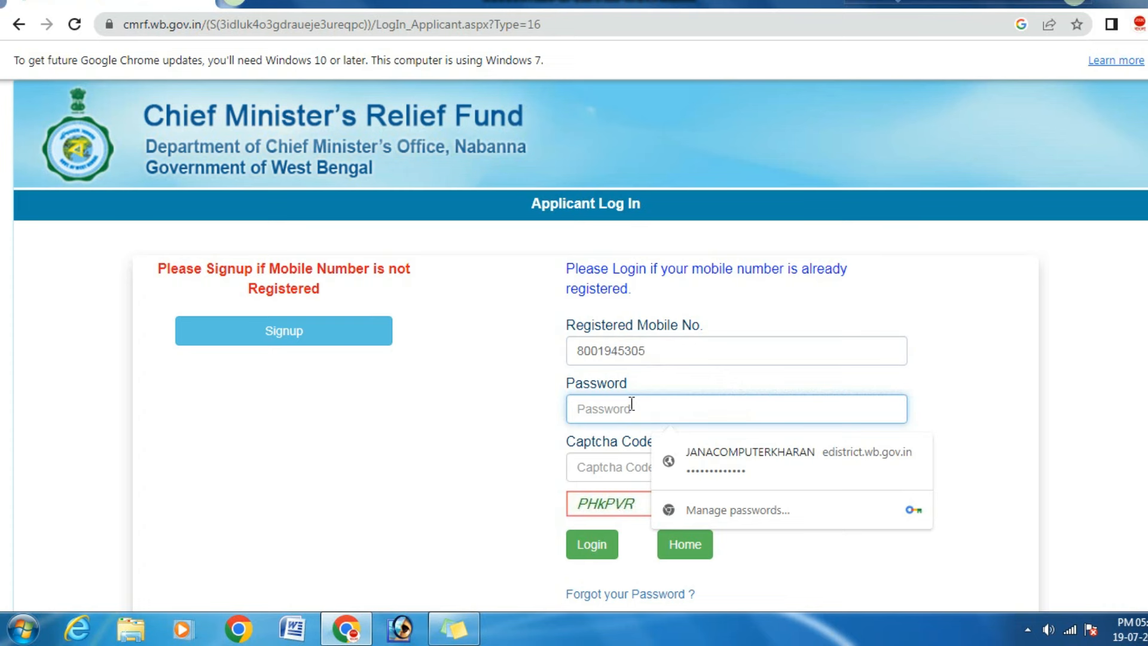
- Log in with the account password and the displayed captcha code
text(a**)
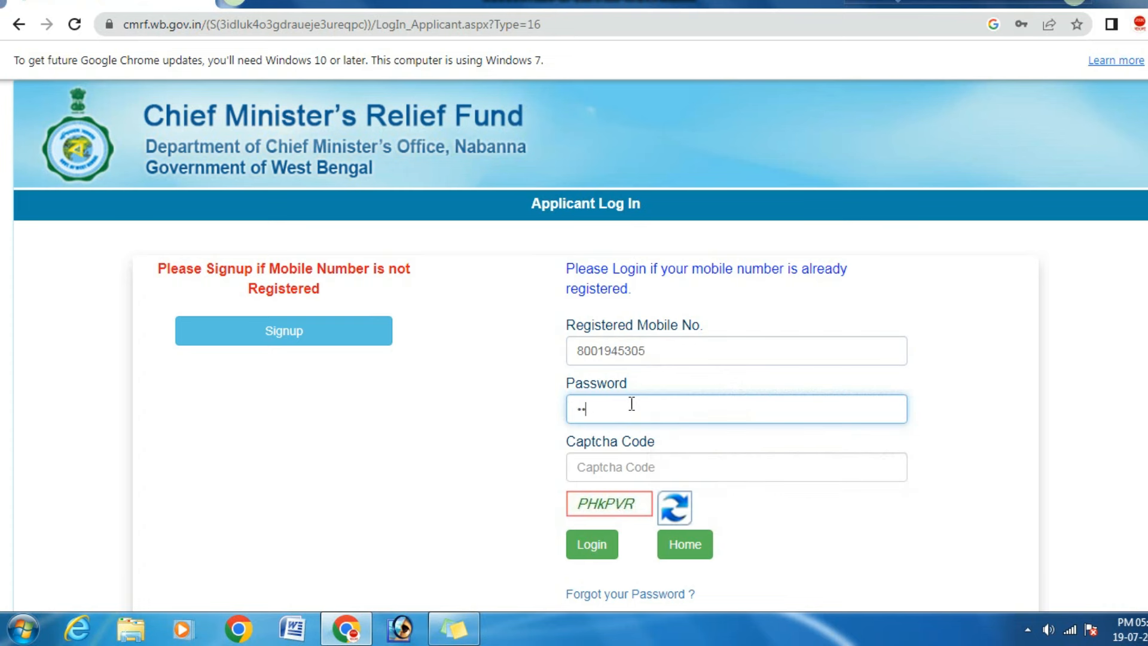
text(*********)
click(643, 470)
text(PHkPV)
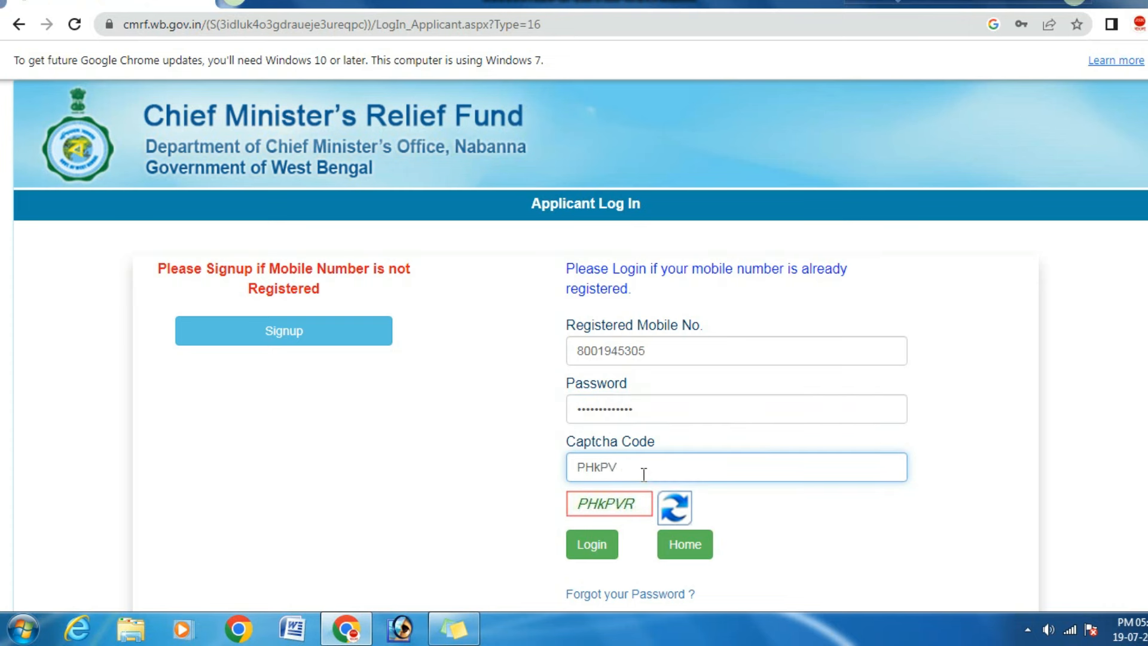
text(R)
click(597, 538)
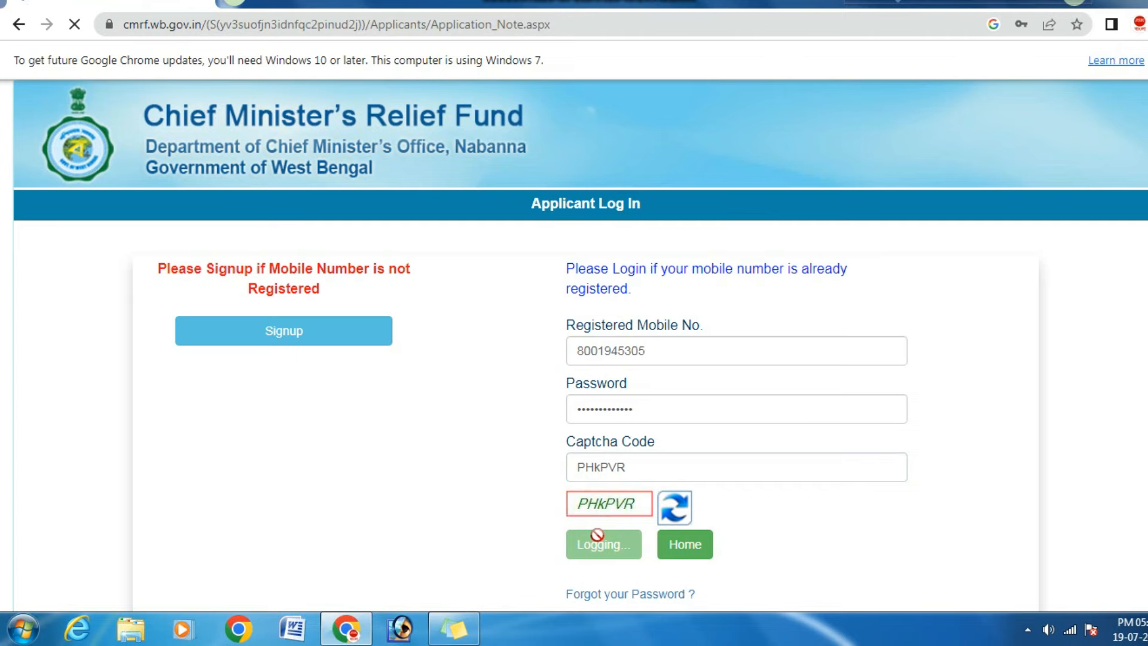
- Tick 'I have read and understood the guidelines for Application' and choose Apply Now
scroll(562, 532, down, 2)
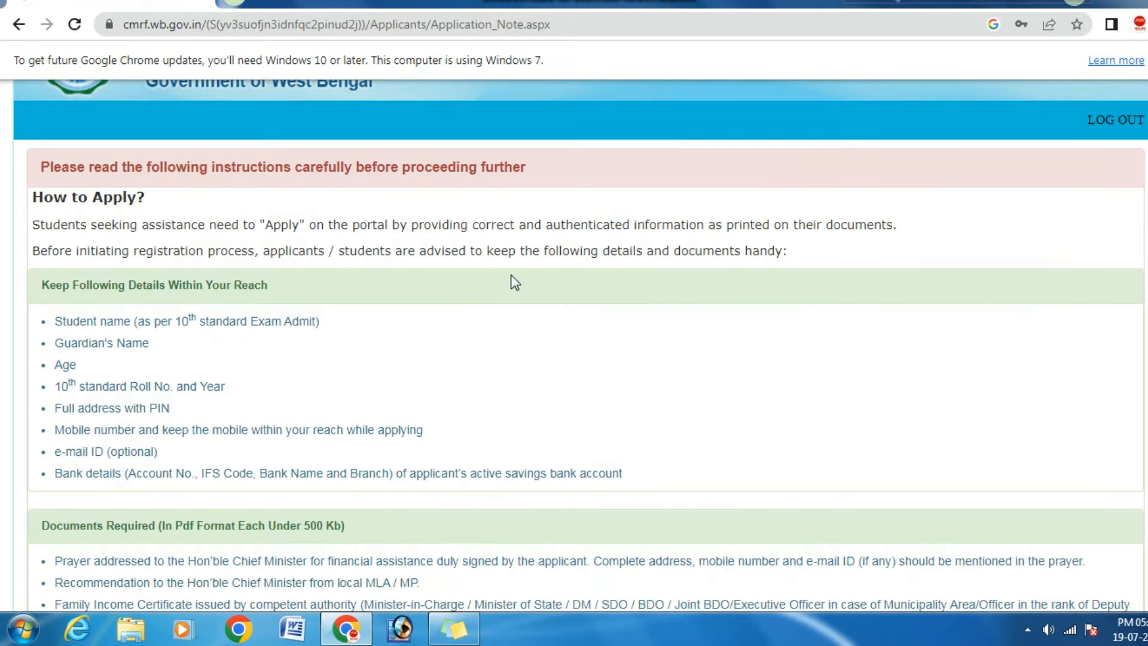
scroll(514, 281, down, 5)
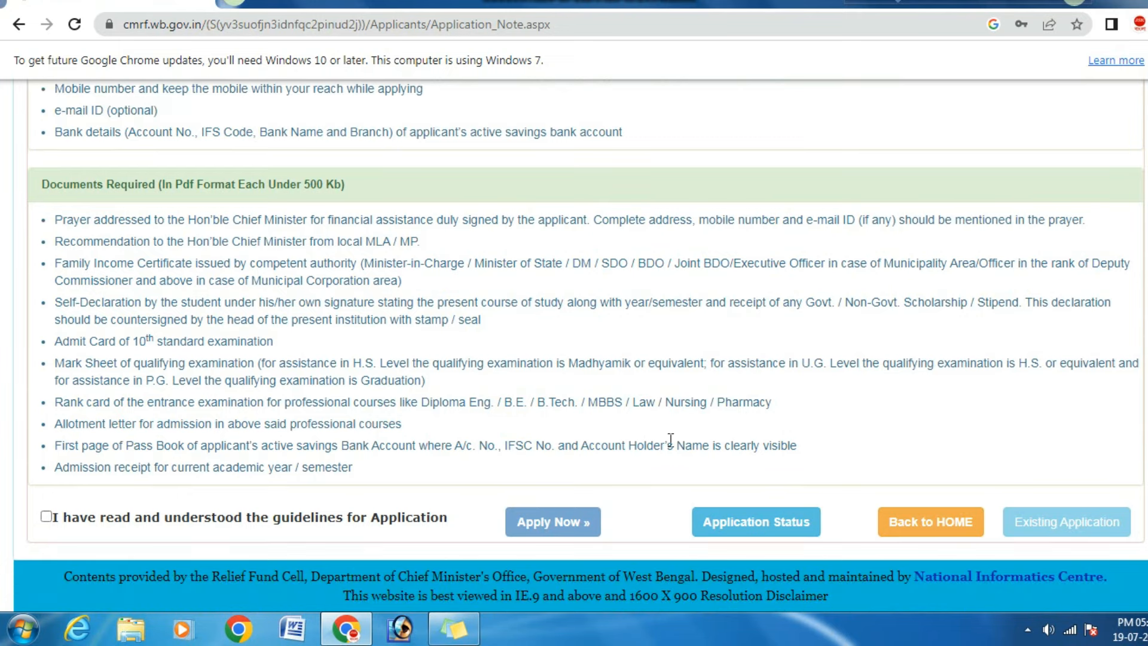
click(46, 516)
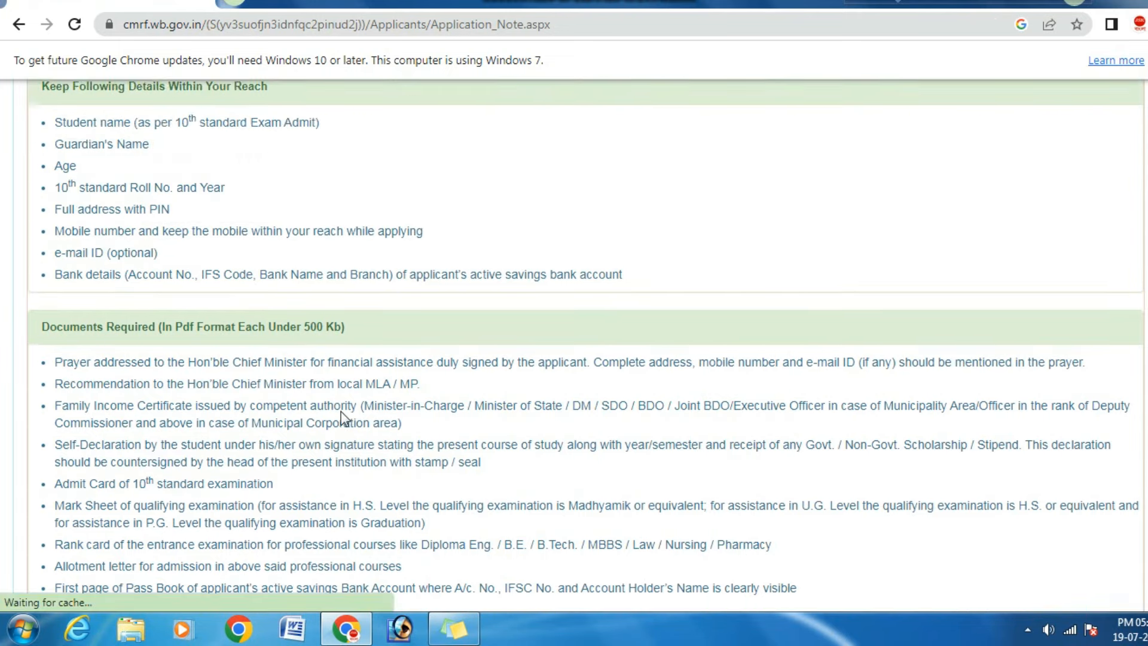
scroll(182, 308, up, 4)
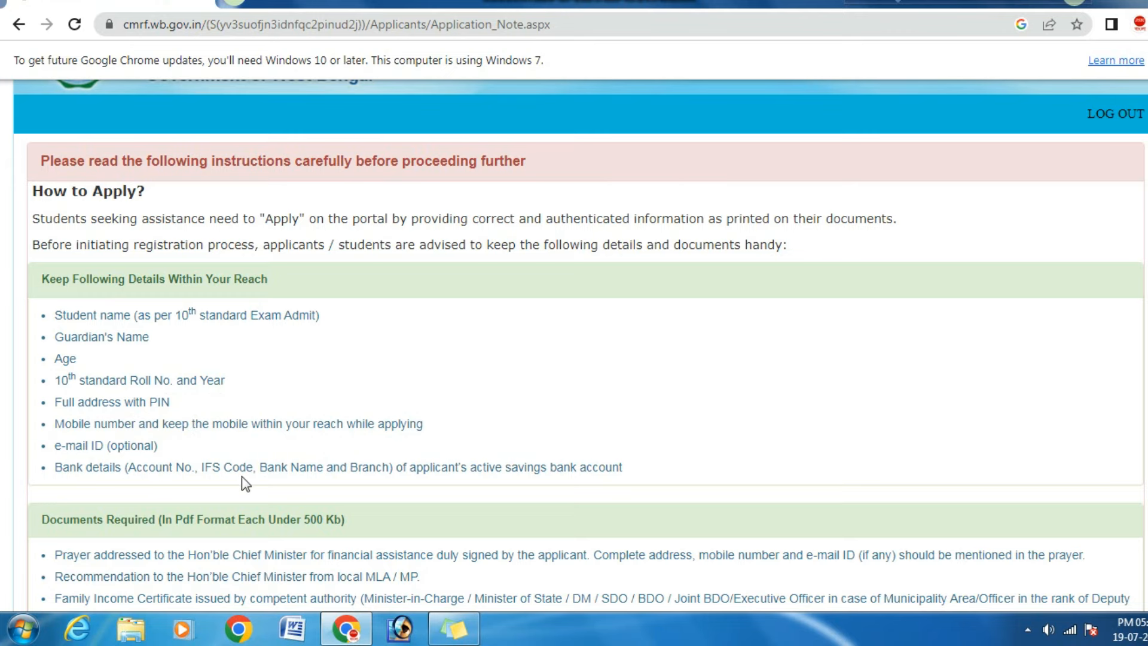
scroll(383, 475, down, 5)
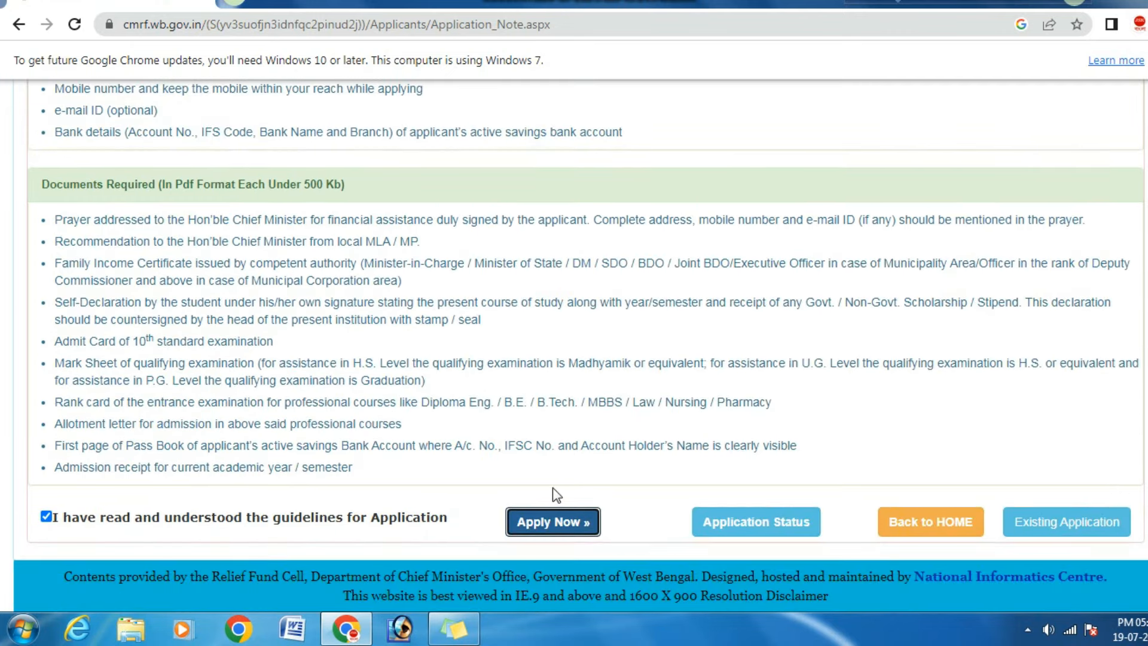
click(573, 525)
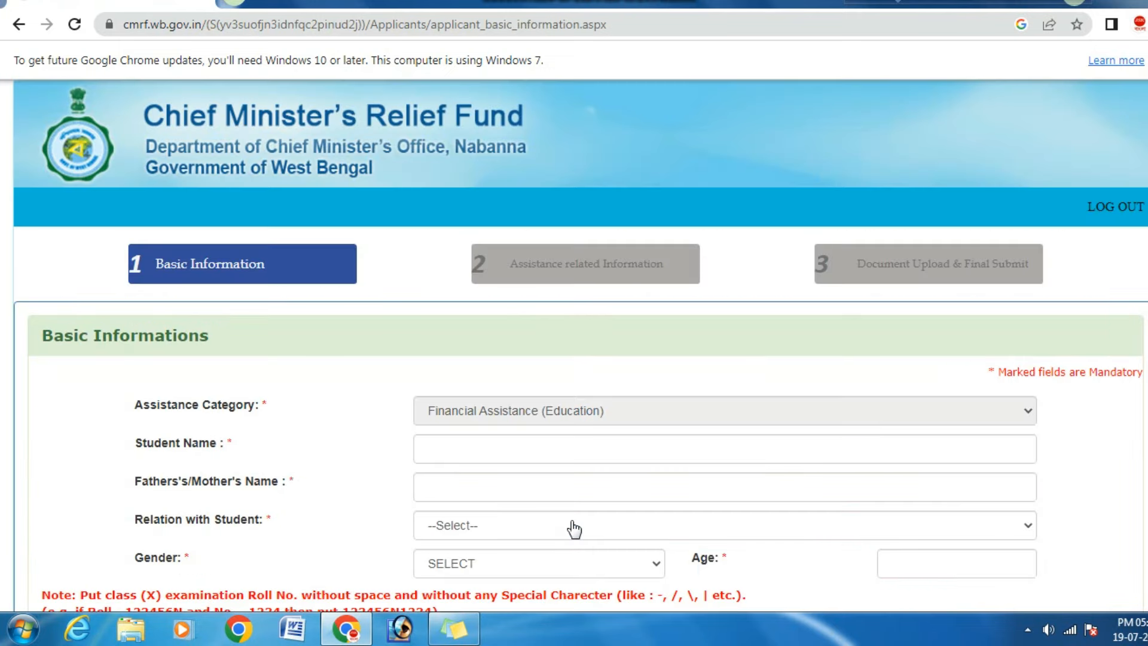
- Enter the student's and father's names, with relation FATHER and gender Male
click(521, 451)
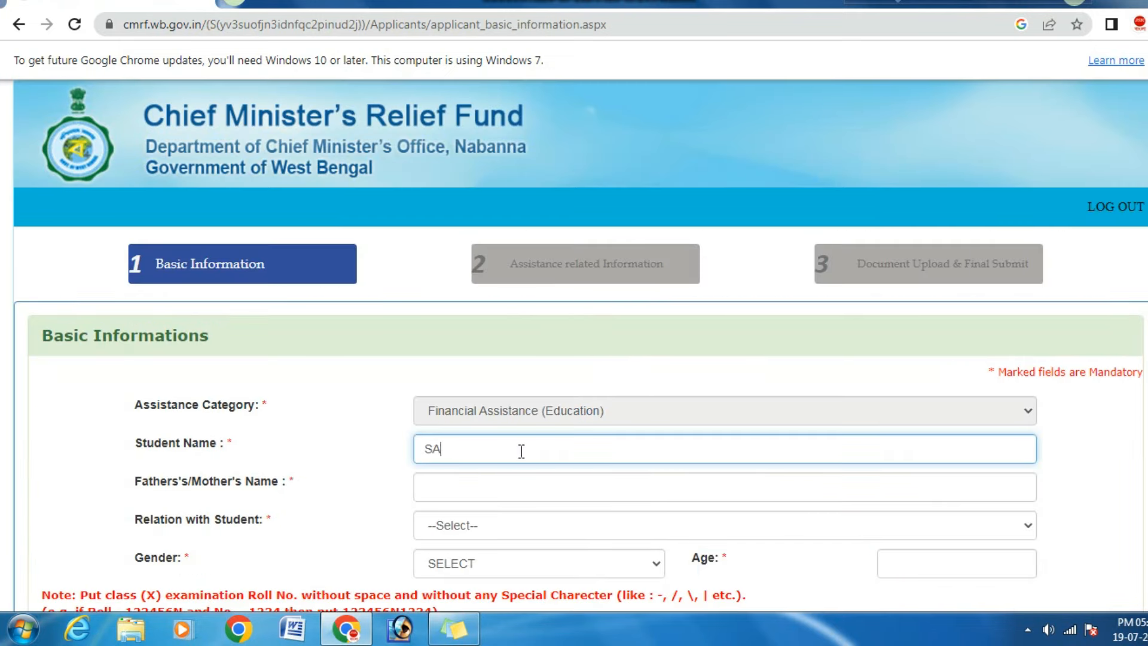
click(498, 482)
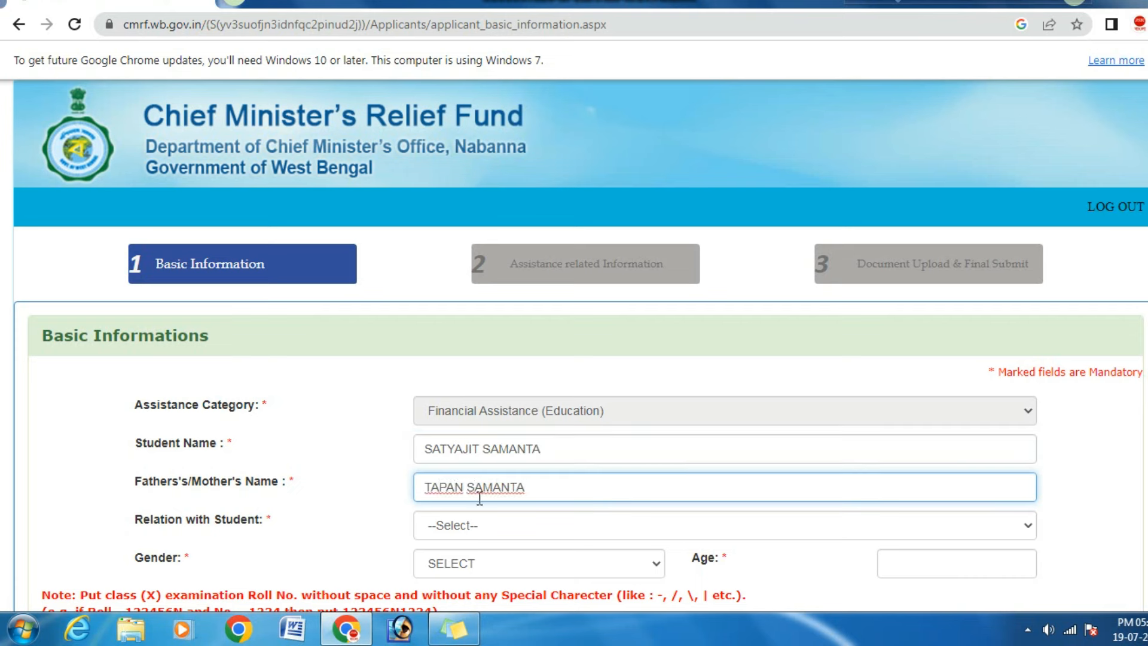
click(496, 527)
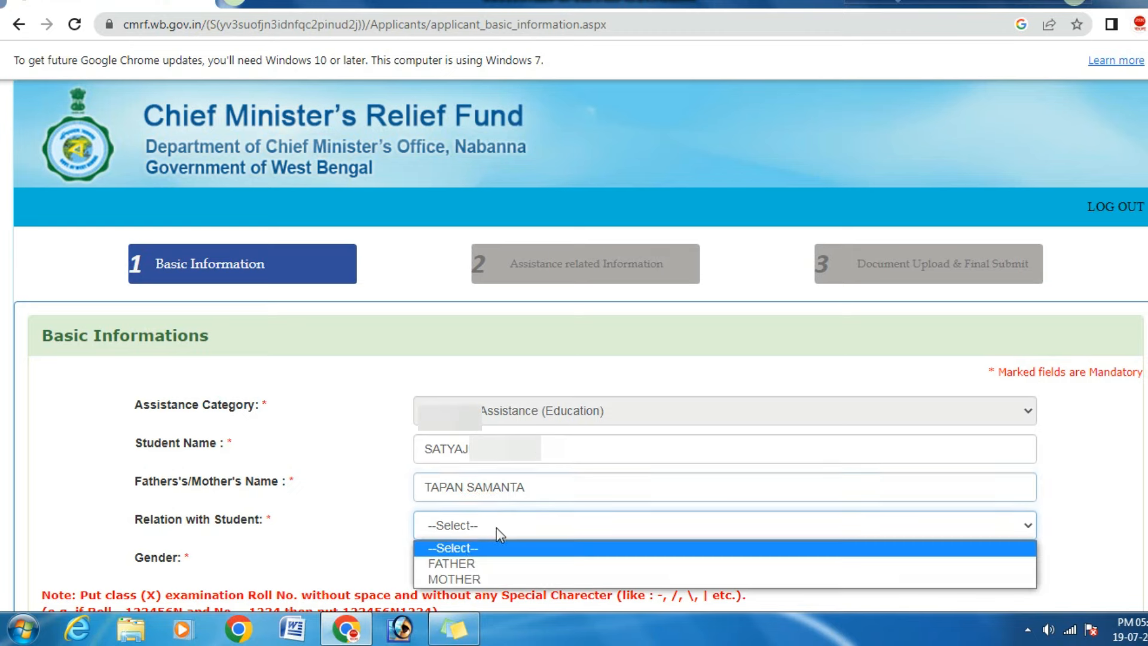
click(457, 567)
scroll(489, 417, down, 3)
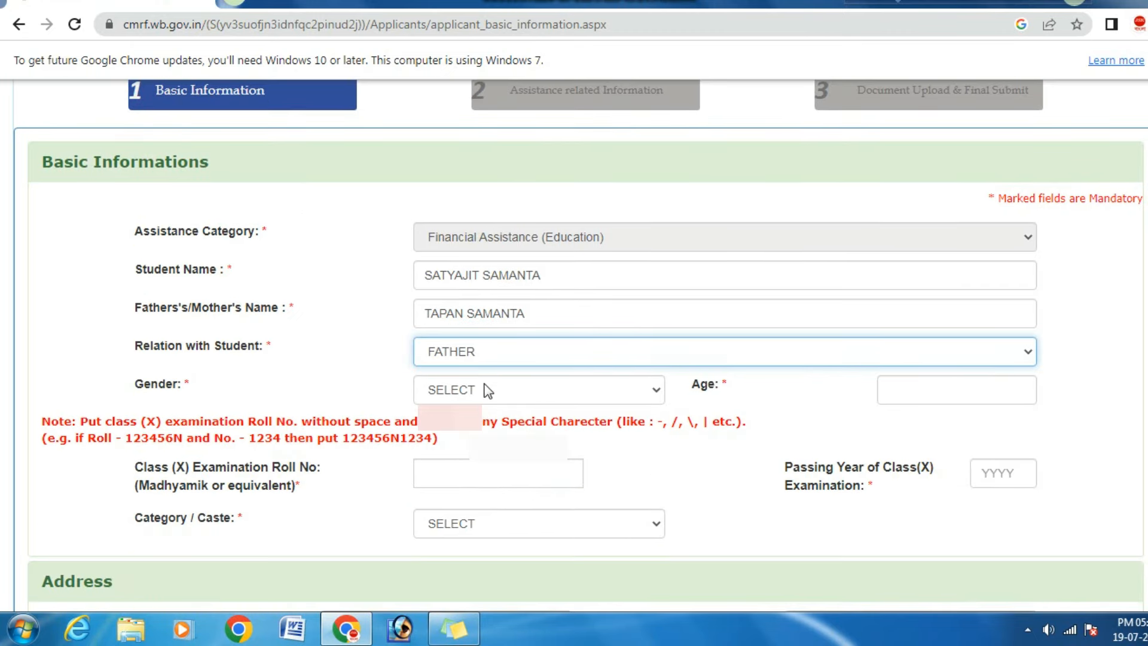
click(486, 390)
click(472, 441)
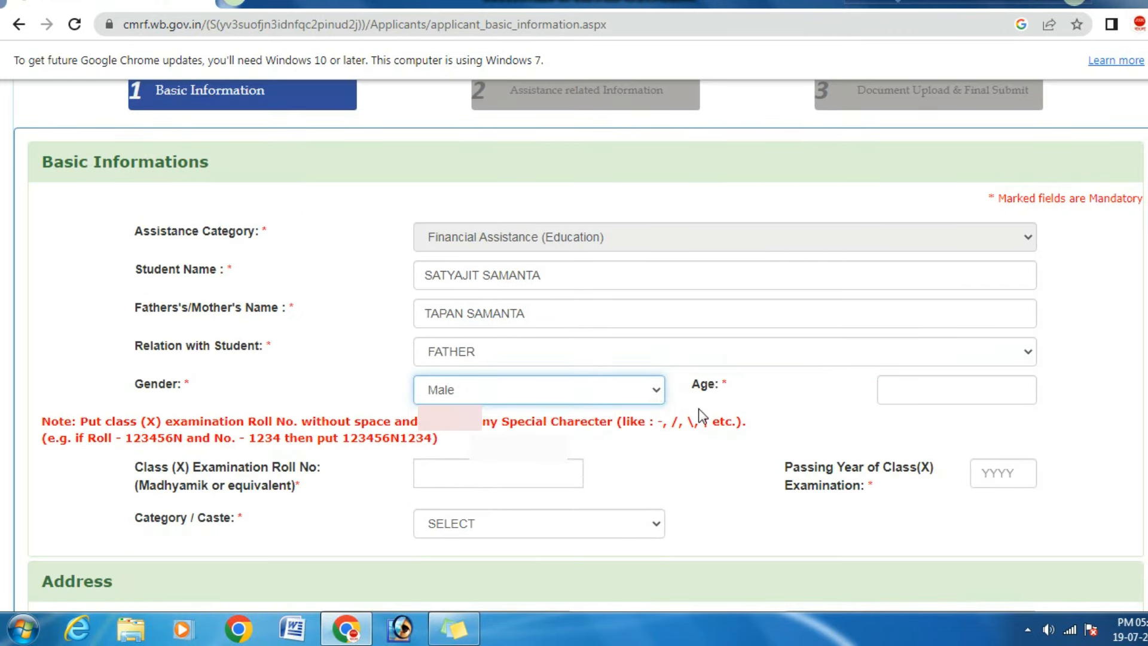
- Enter age 18, the Class X roll number, passing year 2024, and General category
click(935, 389)
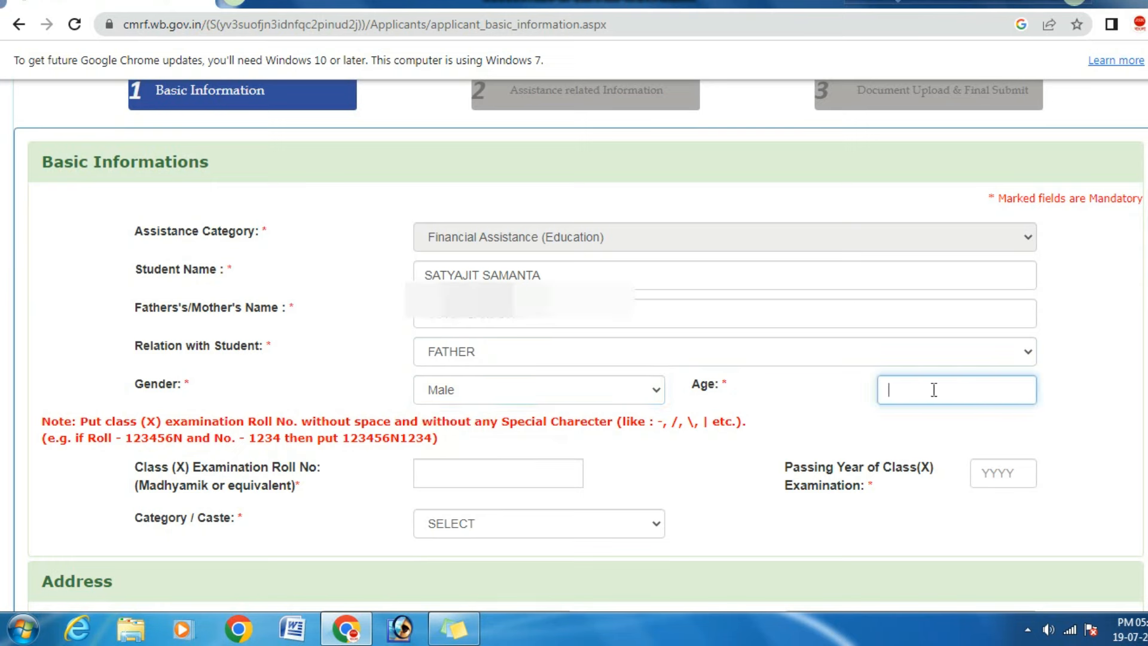
text(18)
click(498, 474)
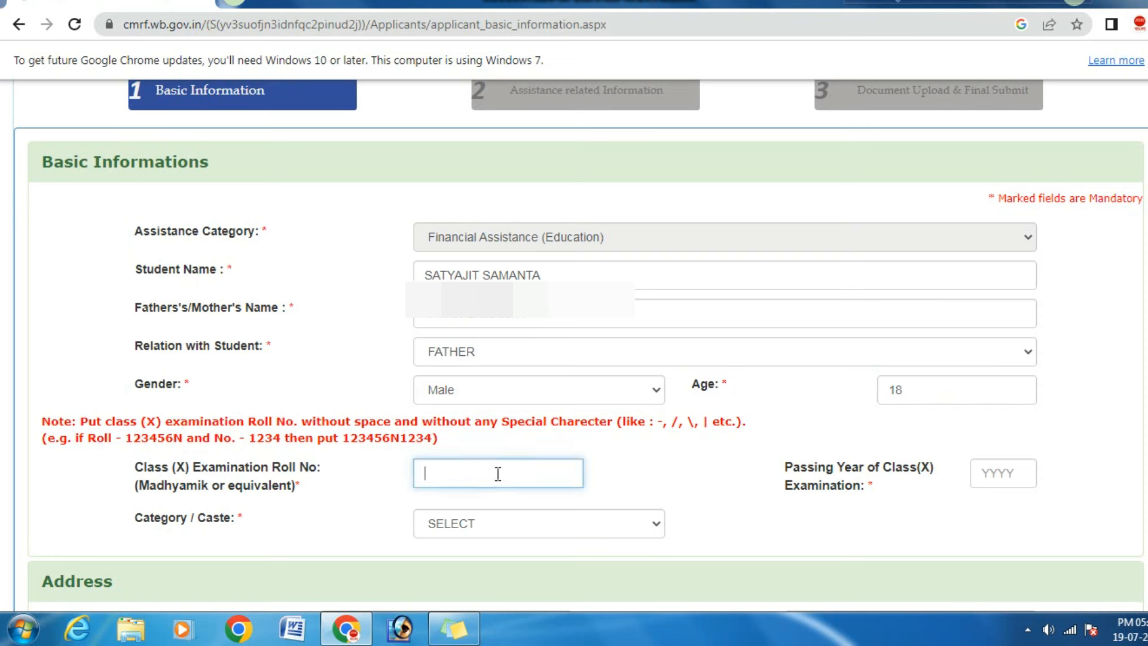
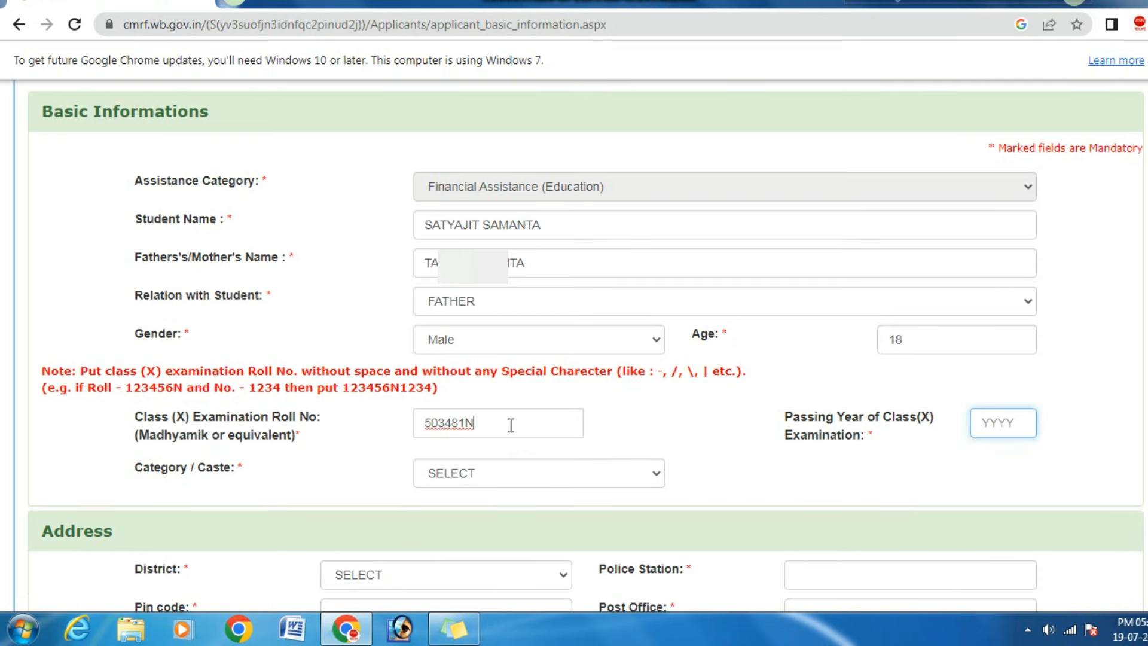
click(511, 425)
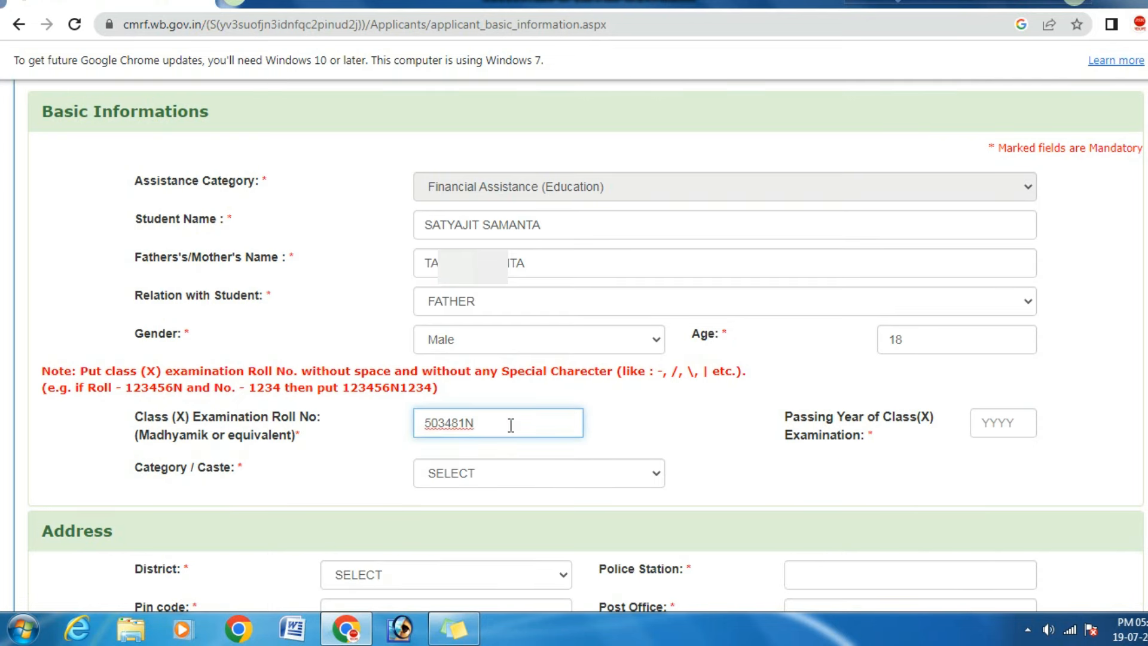
click(996, 420)
text(20)
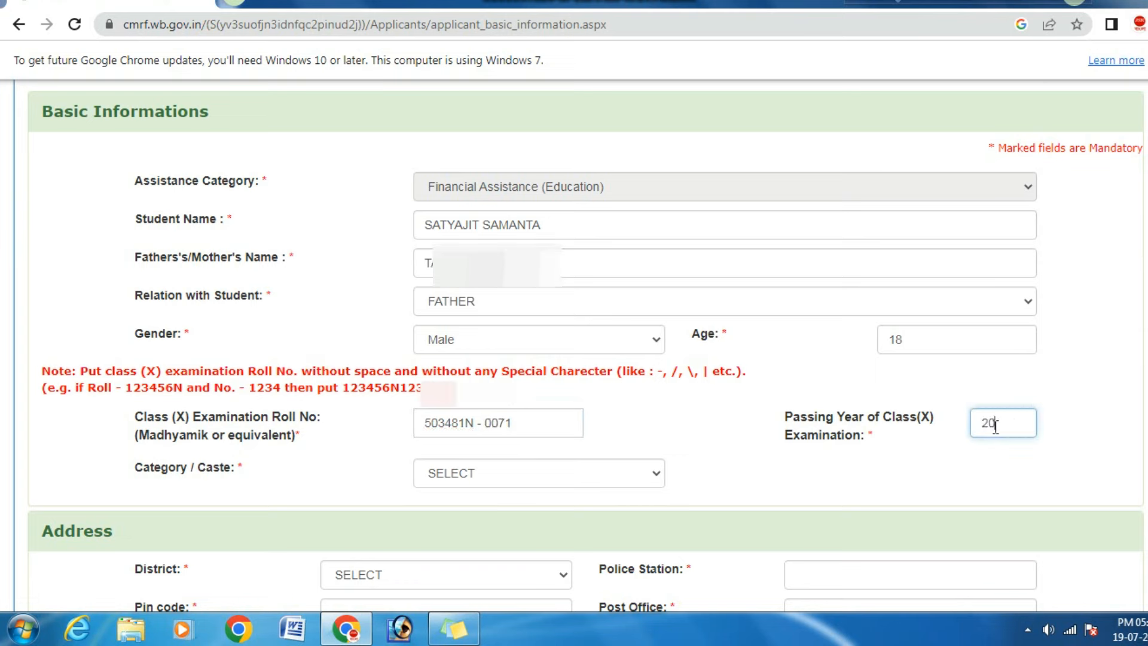
text(24)
click(478, 469)
click(530, 440)
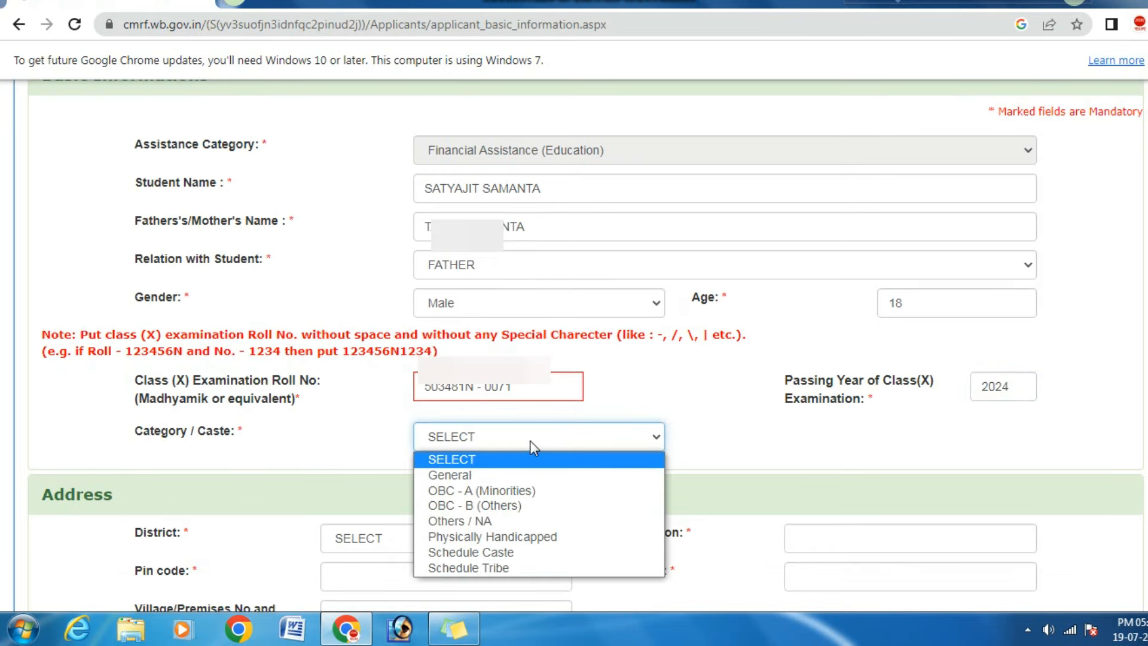
click(504, 476)
- Fill the address: district, police station, pin code, post office and village
scroll(512, 474, down, 1)
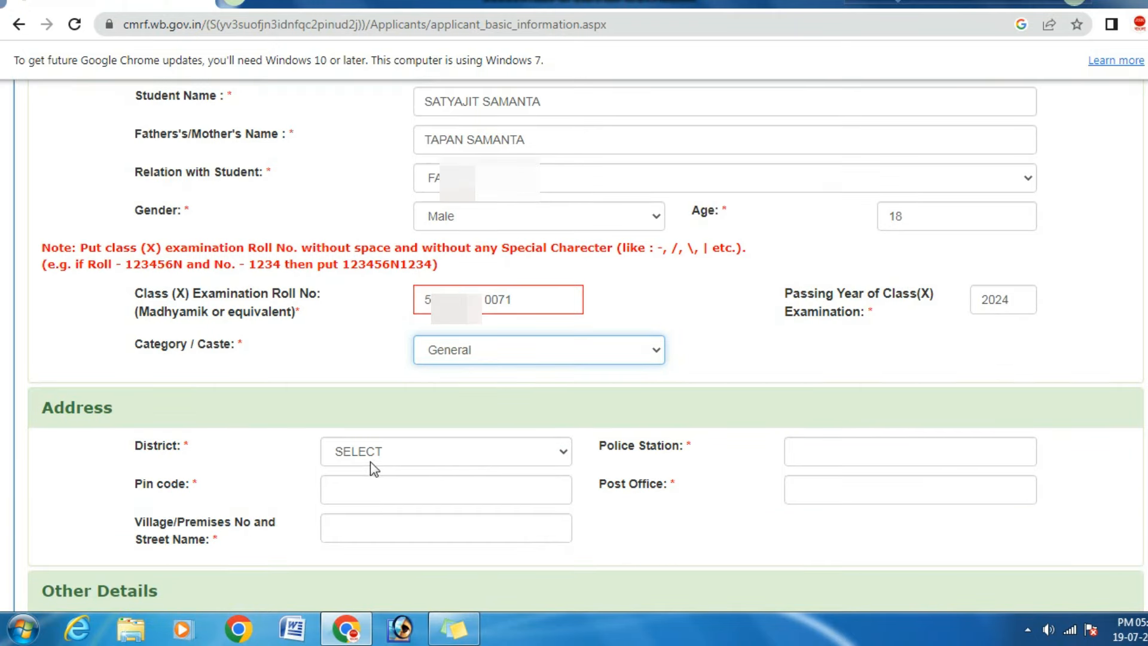
click(371, 462)
scroll(419, 410, down, 1)
click(406, 380)
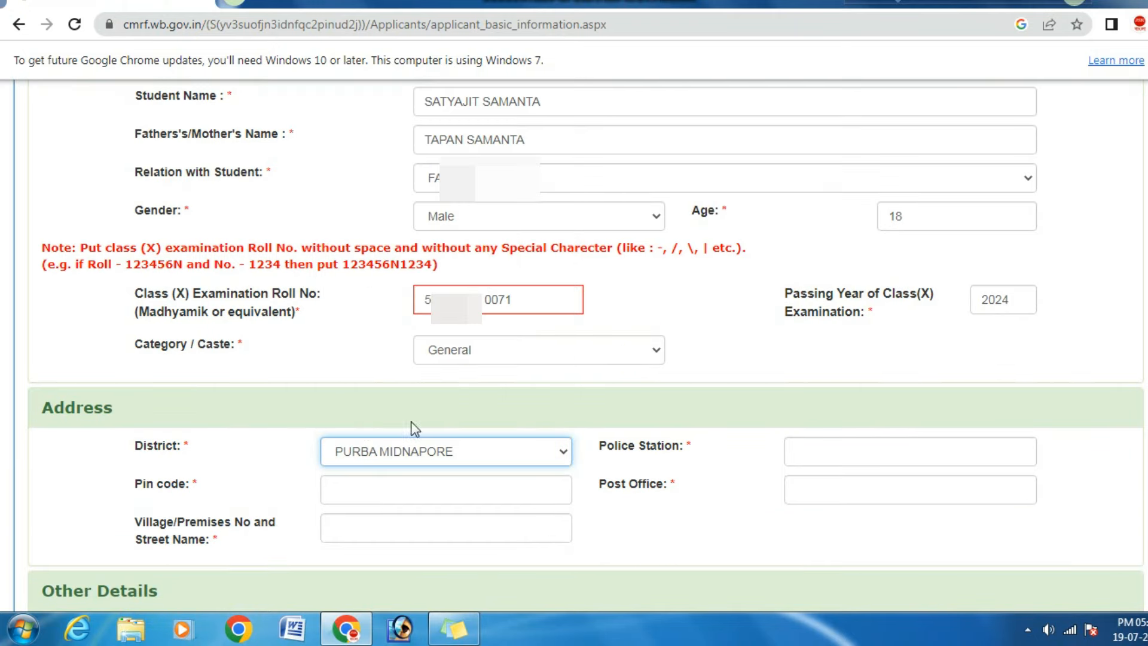
click(846, 454)
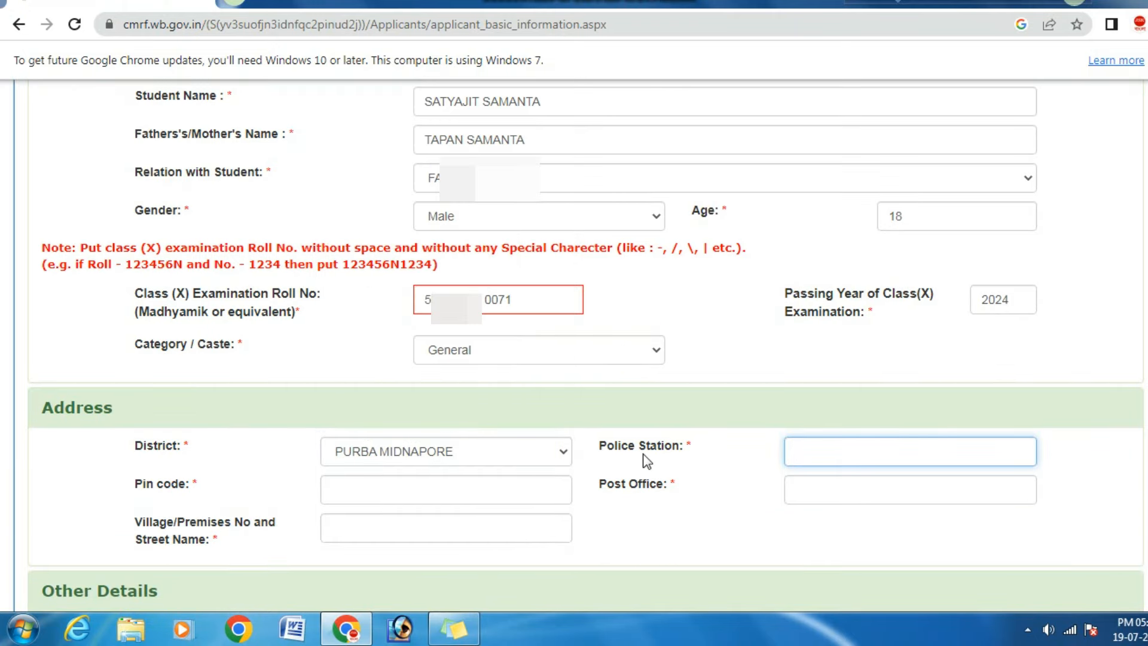
text(PATASHPUR)
key(Tab)
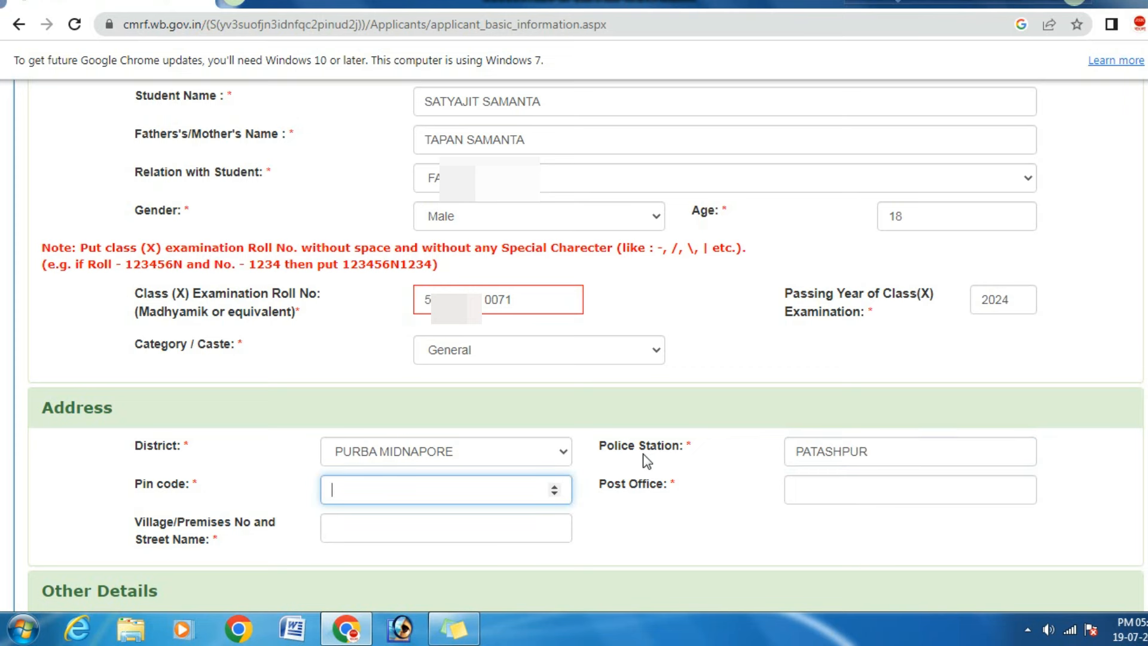
text(721439)
key(Tab)
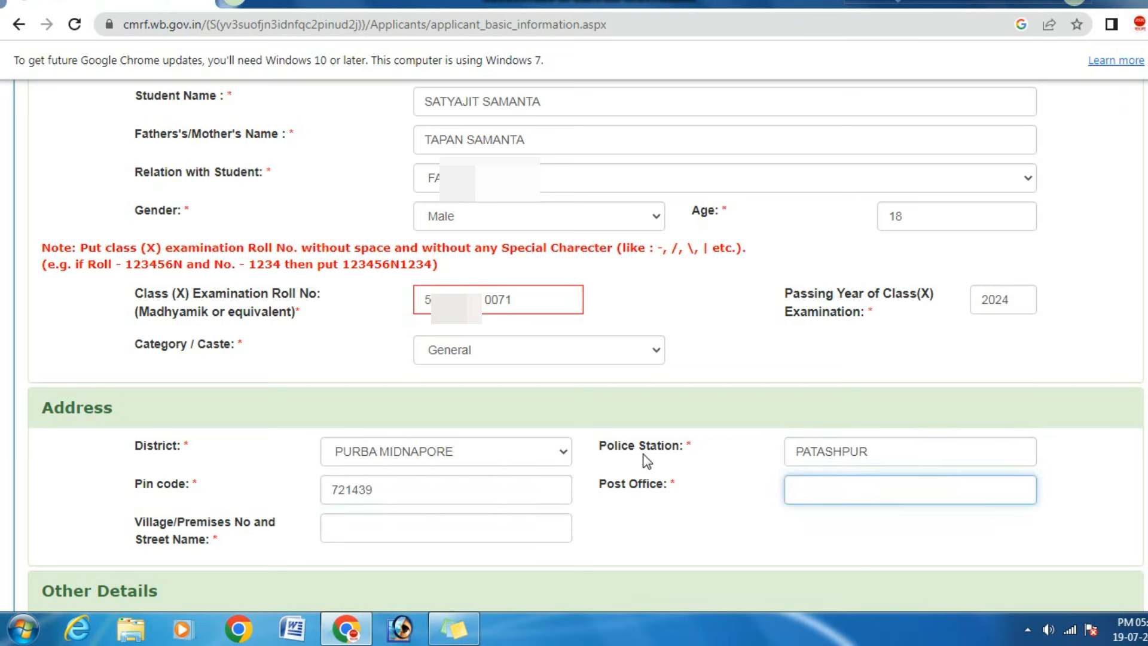
text(BULAKIPUR)
click(466, 531)
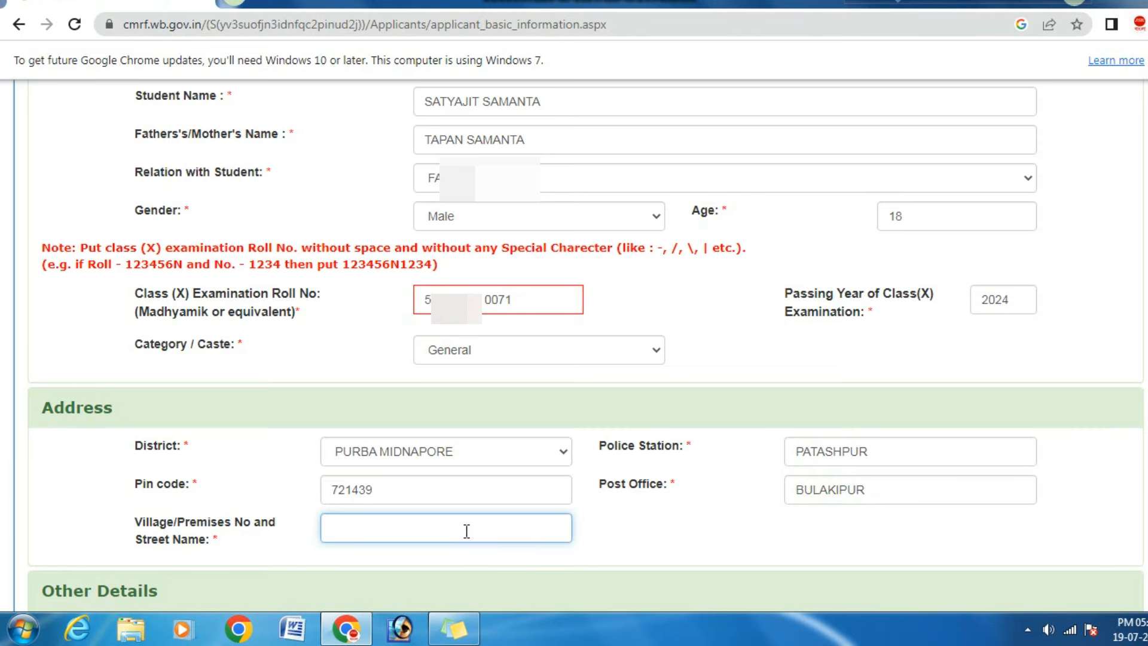
text(KHARAN)
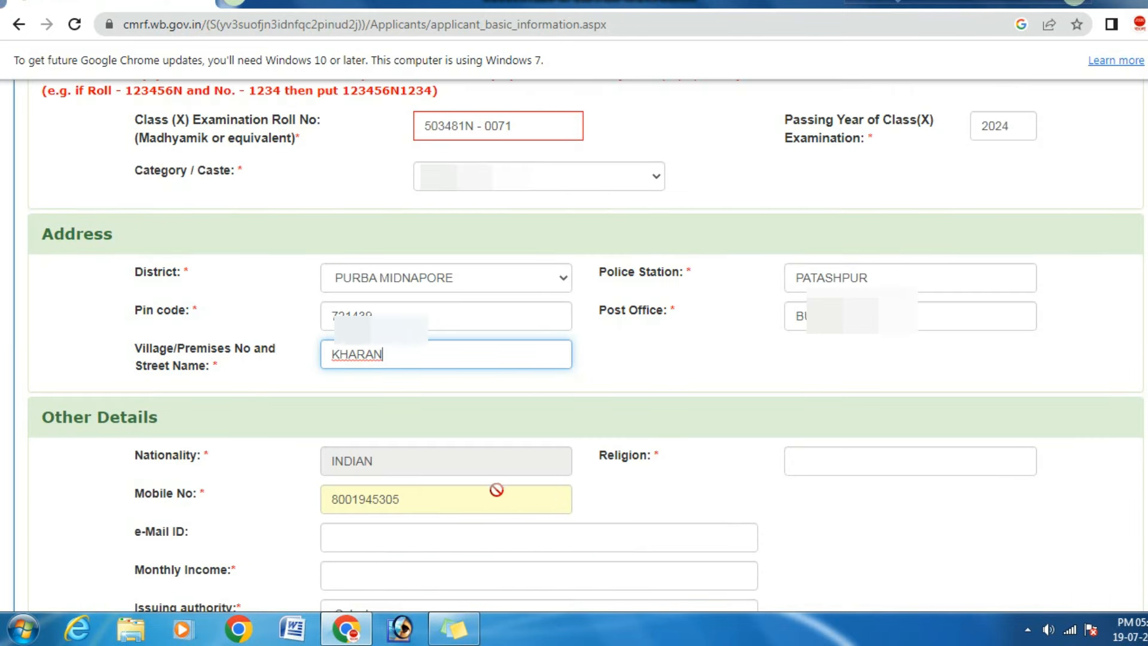
- Enter 'HINDUM' as the religion and begin entering the monthly income
click(879, 465)
text(HINDUM)
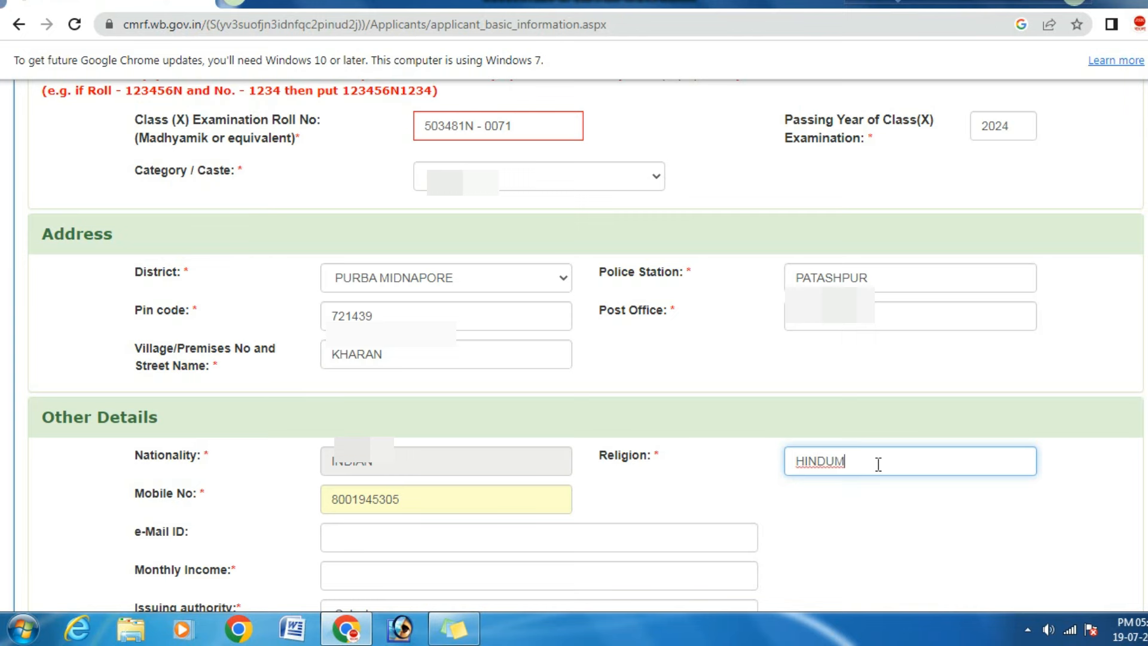
click(509, 537)
click(399, 377)
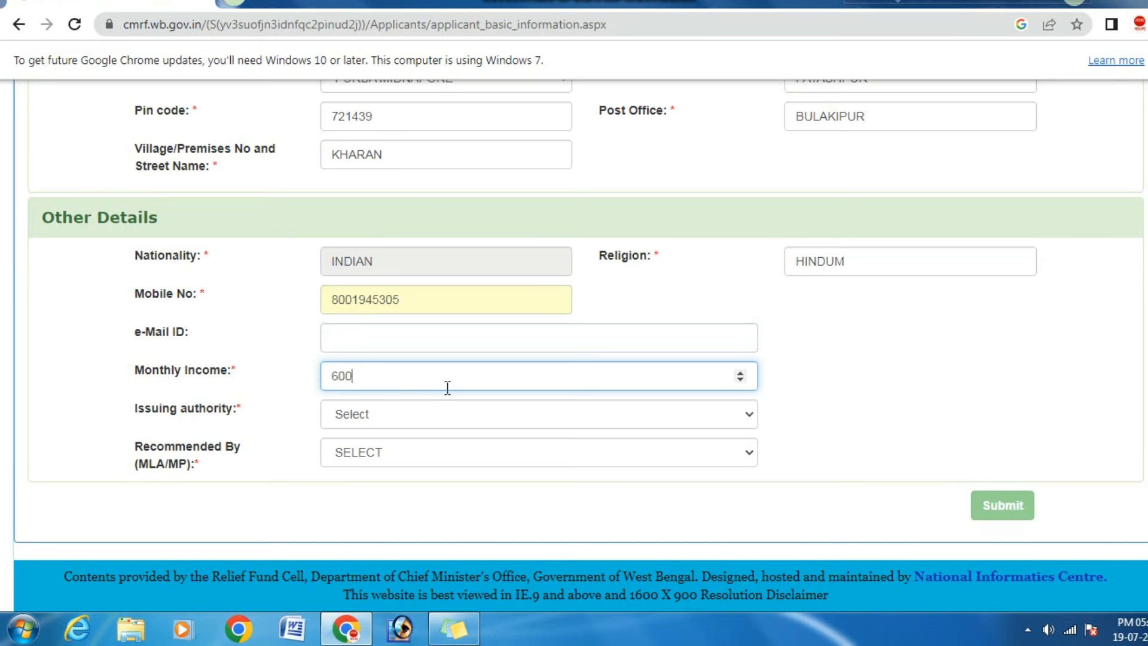
- Choose Block Development Officer as issuing authority, pick the recommending MLA/MP, and submit the form
click(440, 411)
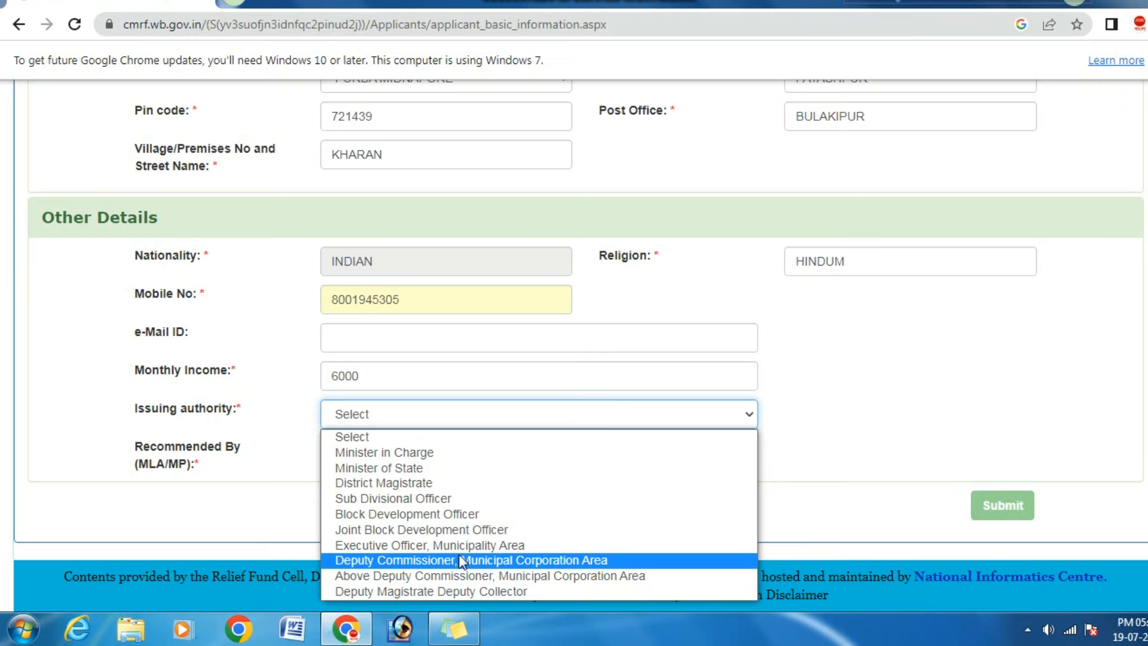
click(445, 520)
click(385, 456)
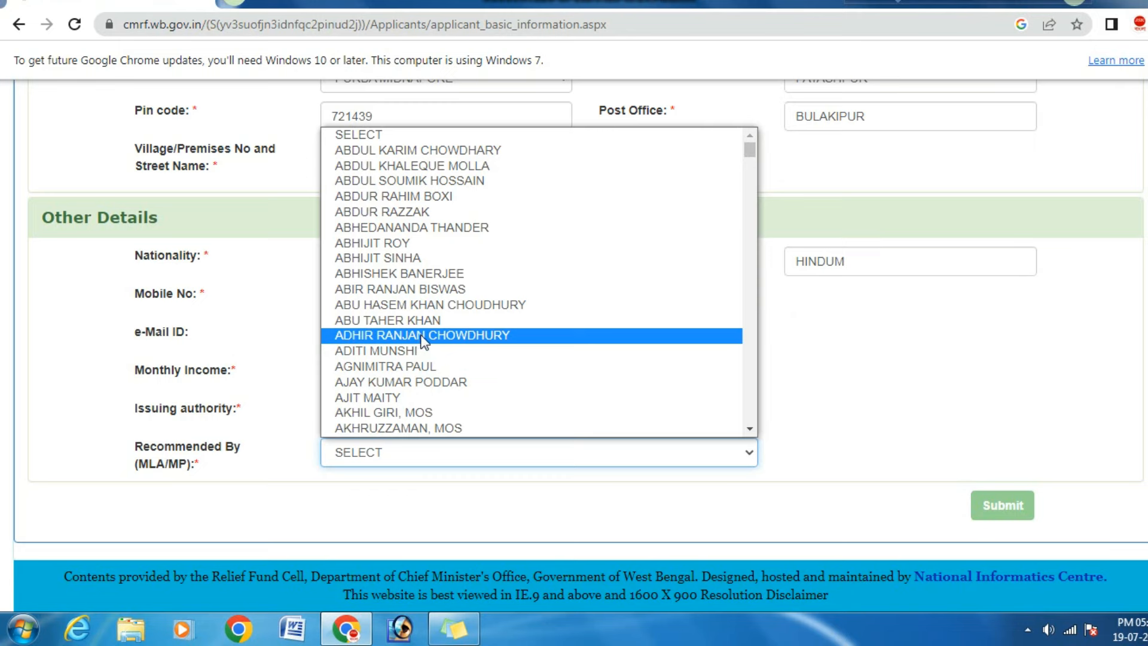
scroll(422, 341, down, 20)
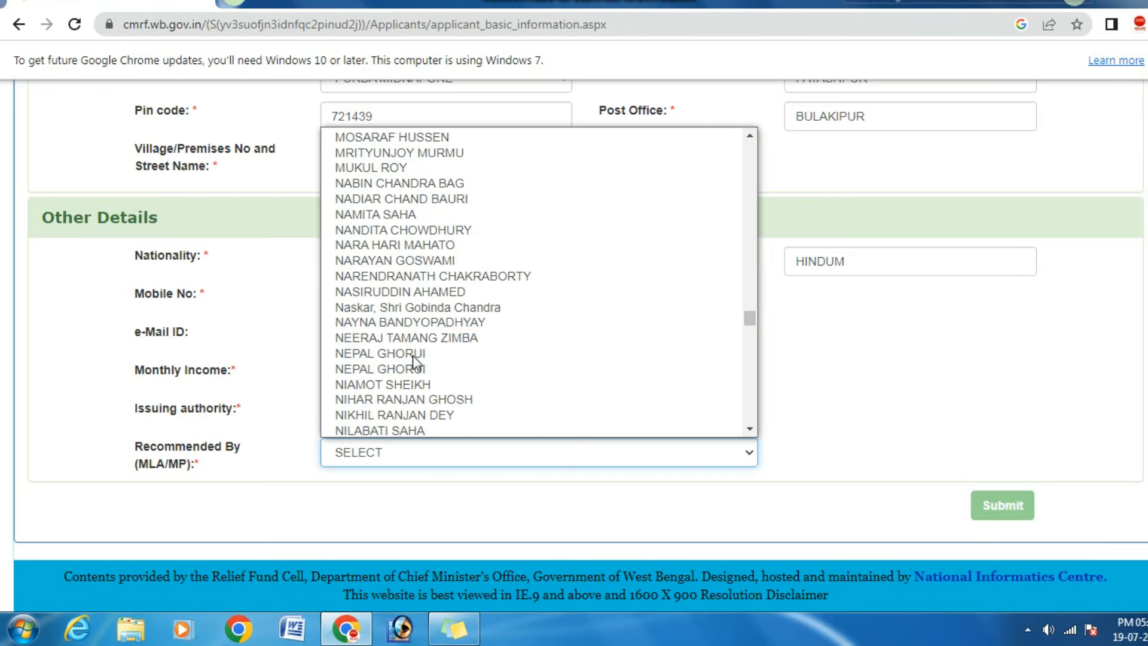
scroll(416, 371, up, 8)
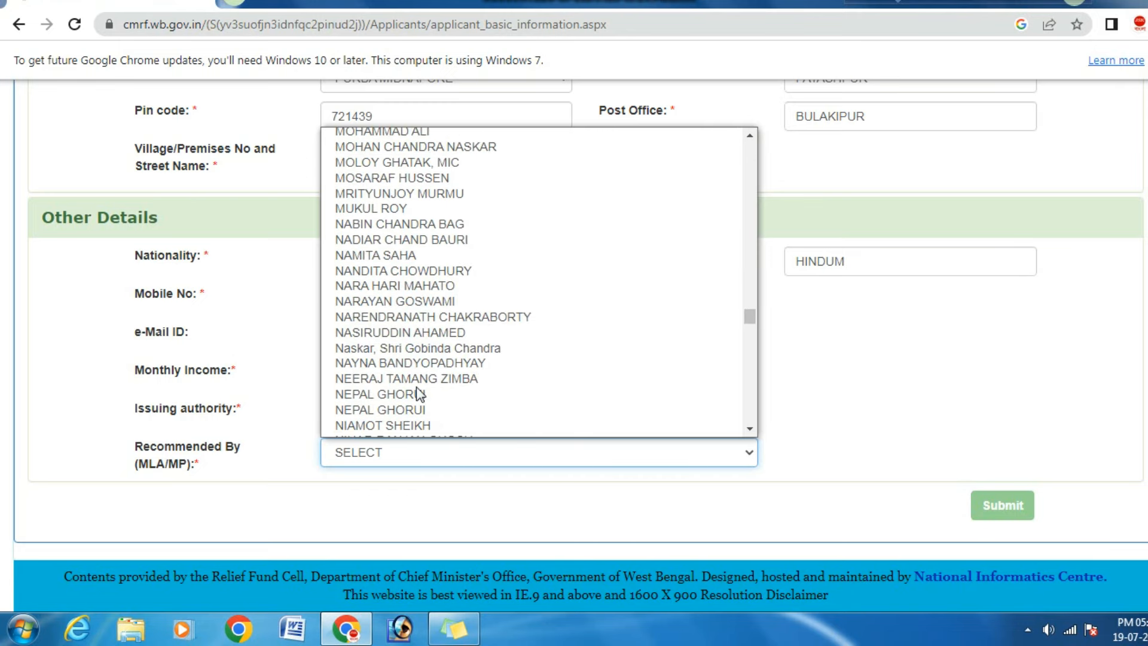
scroll(417, 391, down, 20)
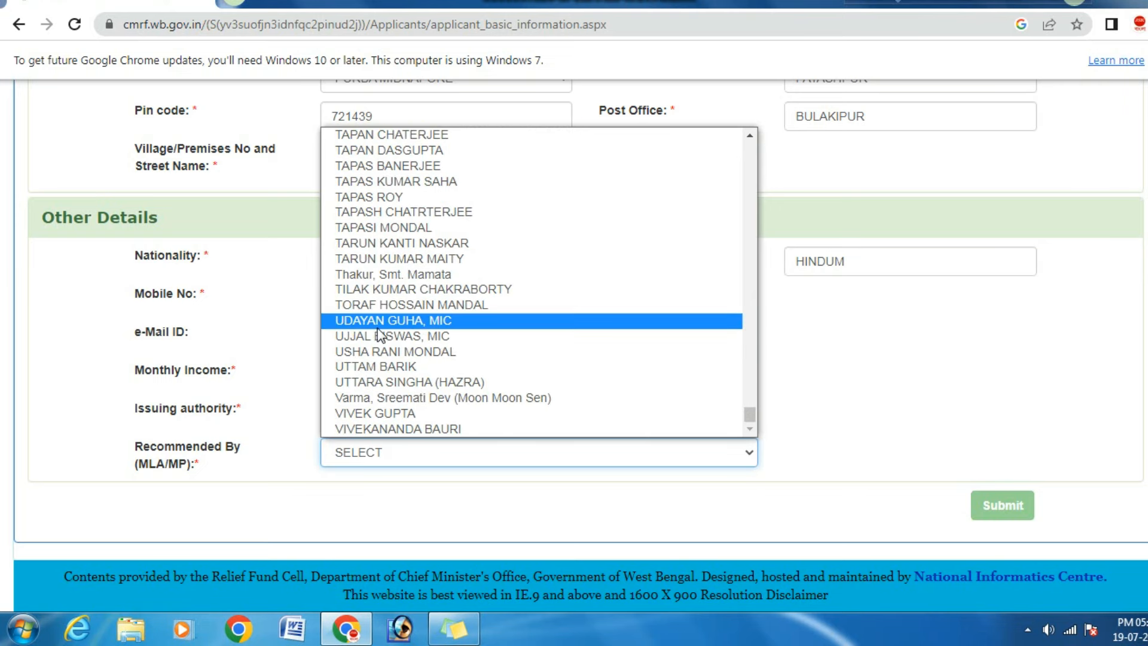
click(397, 366)
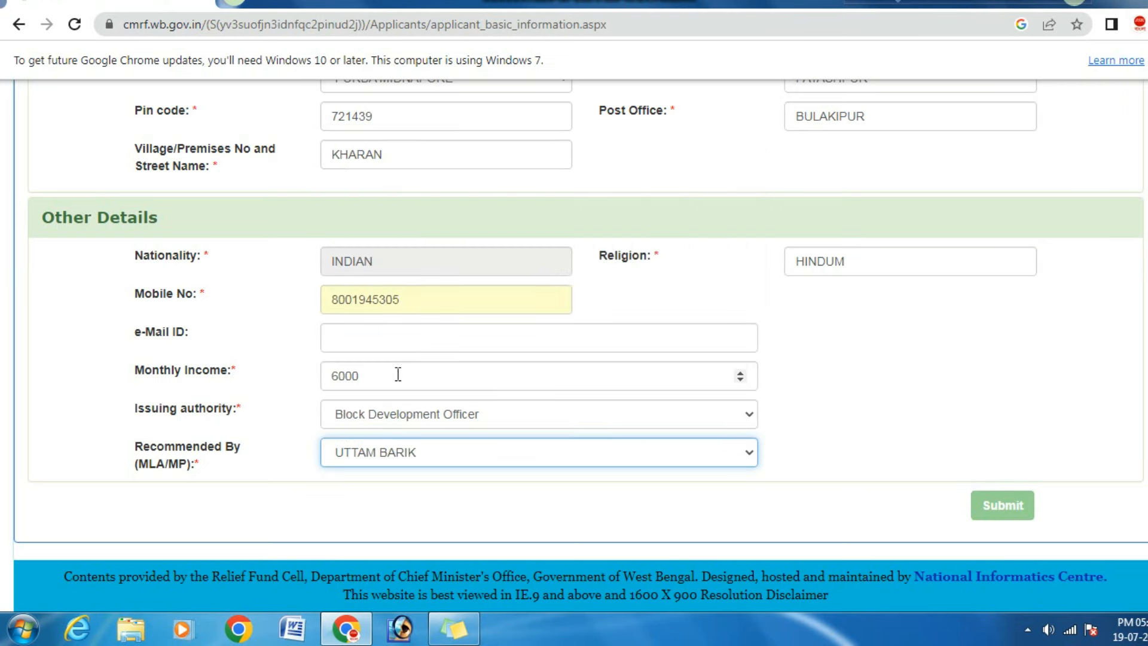
click(1005, 506)
- Scroll down the education details page and open the Present Course of Study list
scroll(477, 432, down, 4)
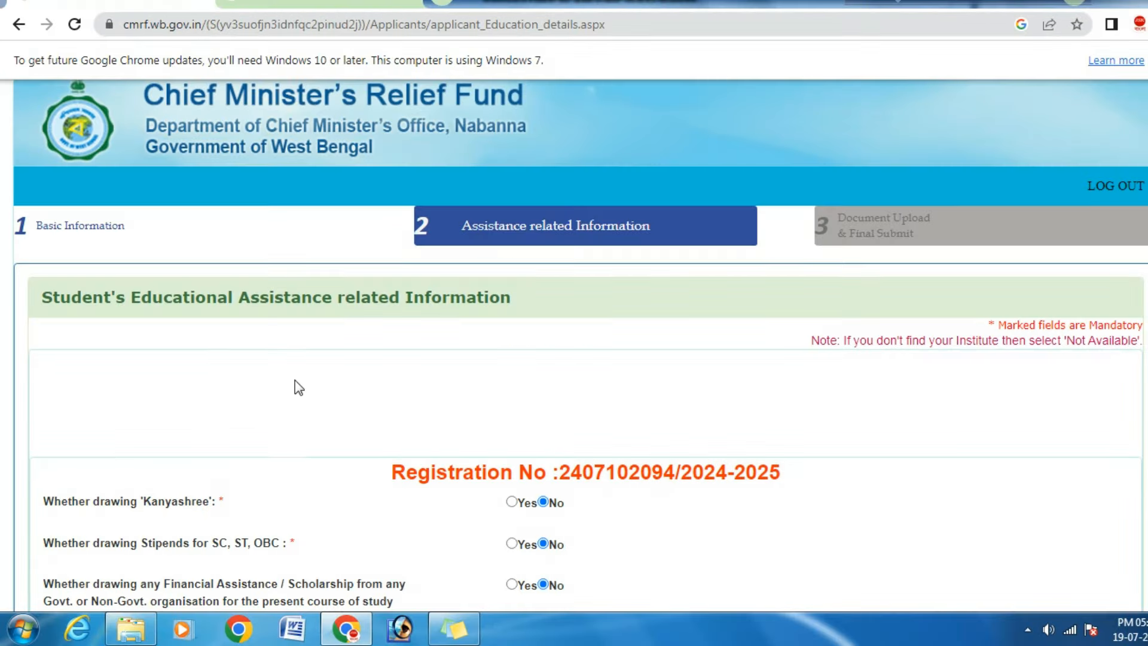
scroll(443, 371, down, 5)
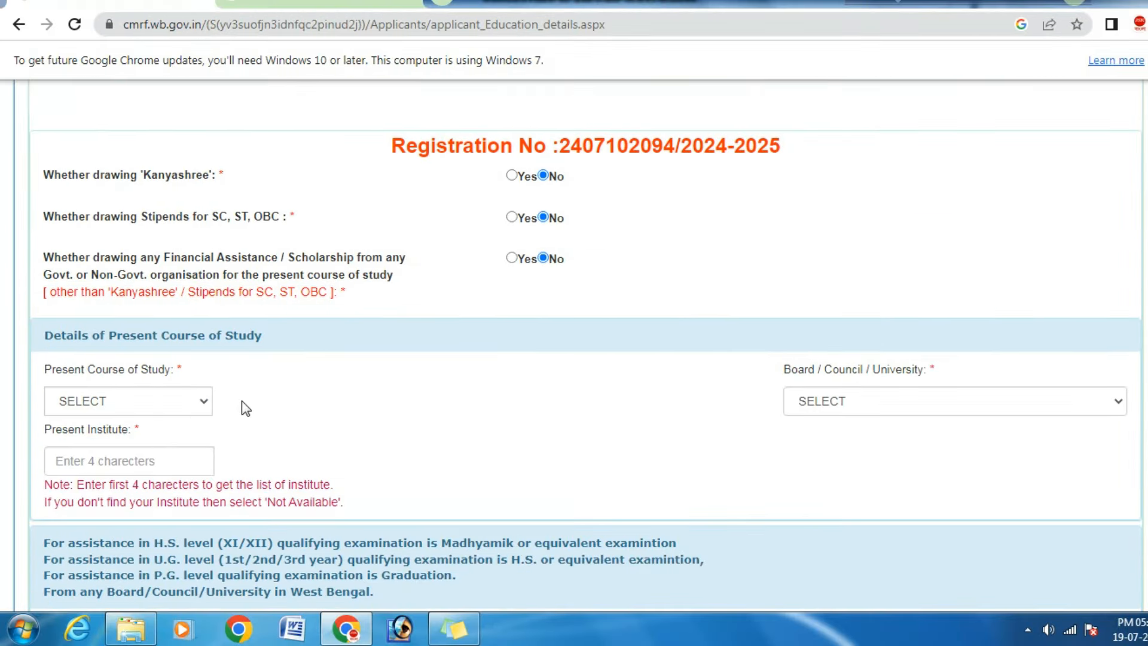
click(163, 407)
scroll(141, 286, down, 5)
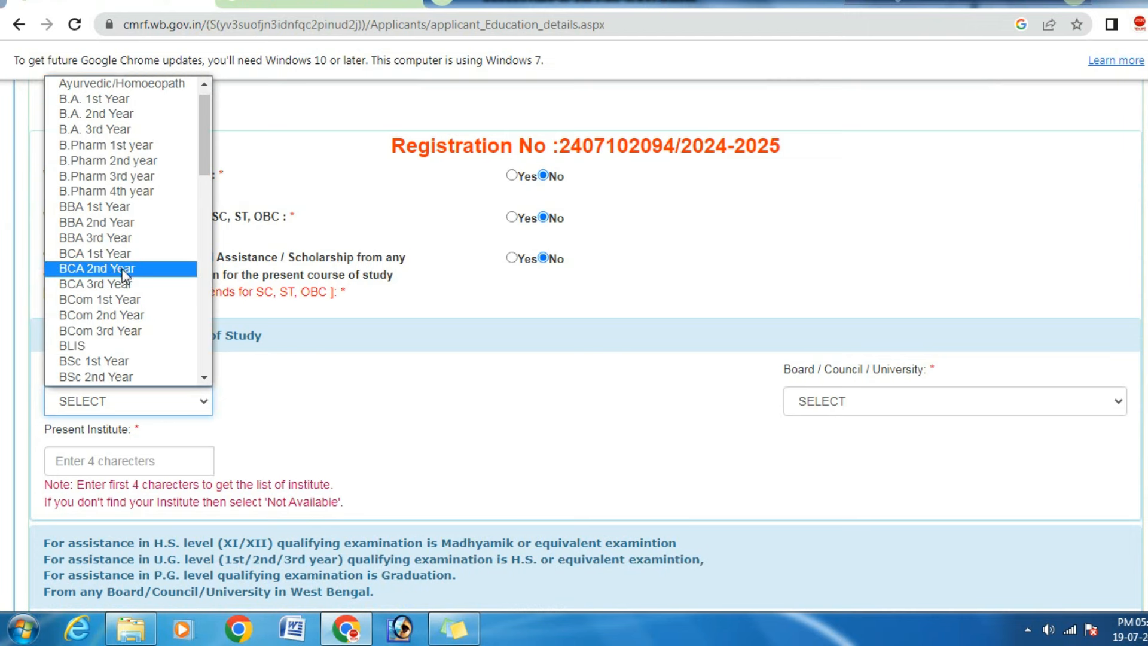
- Select H.S. (XI) as the course and West Bengal Council Of Higher Secondary Education as the board
scroll(141, 286, up, 4)
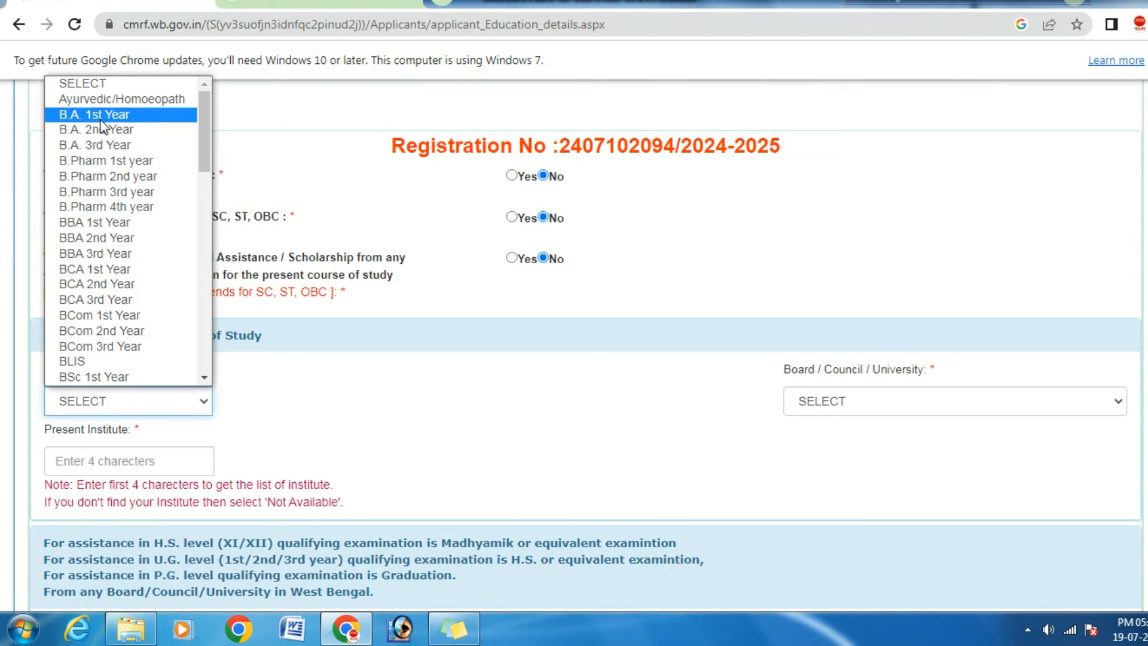
scroll(112, 272, down, 3)
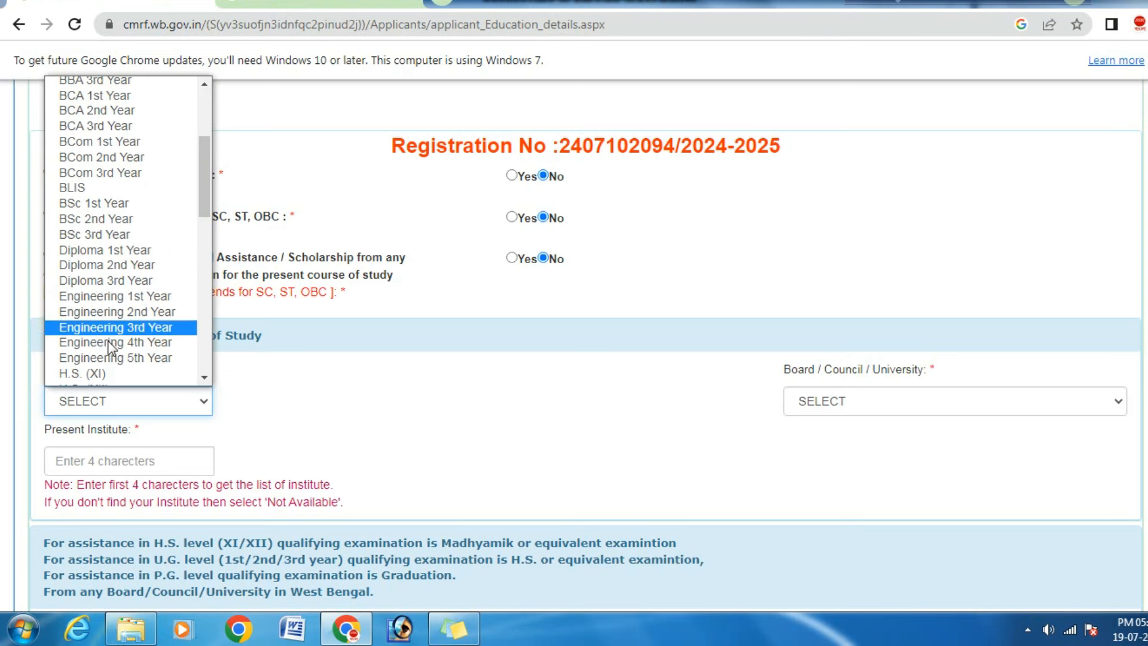
click(107, 374)
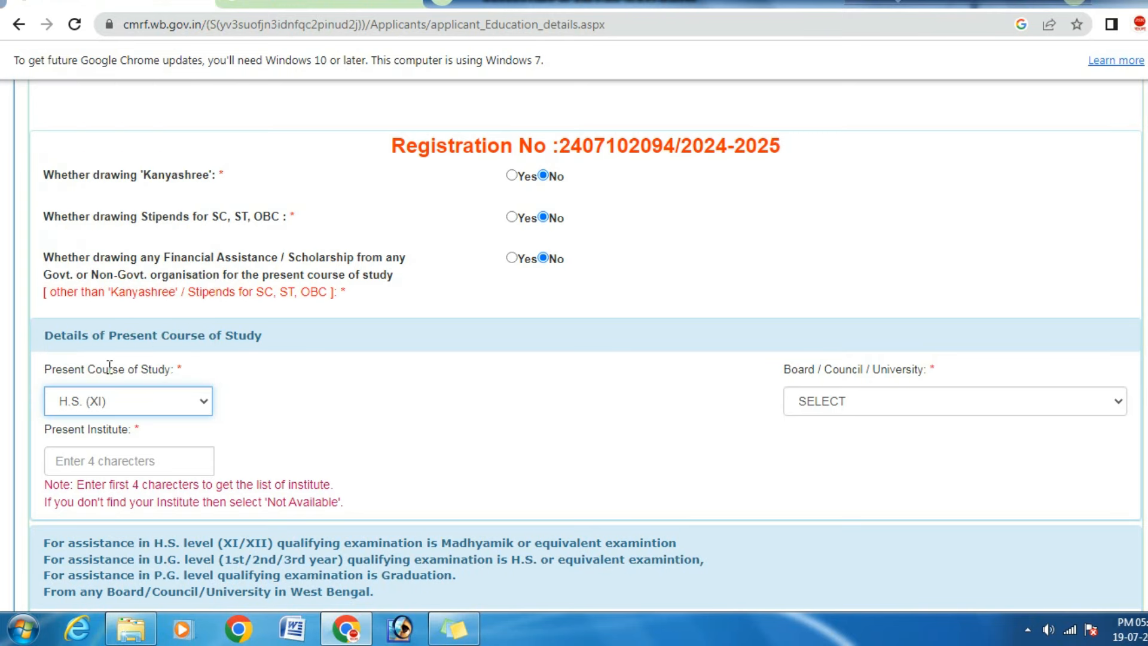
click(799, 409)
scroll(538, 266, down, 3)
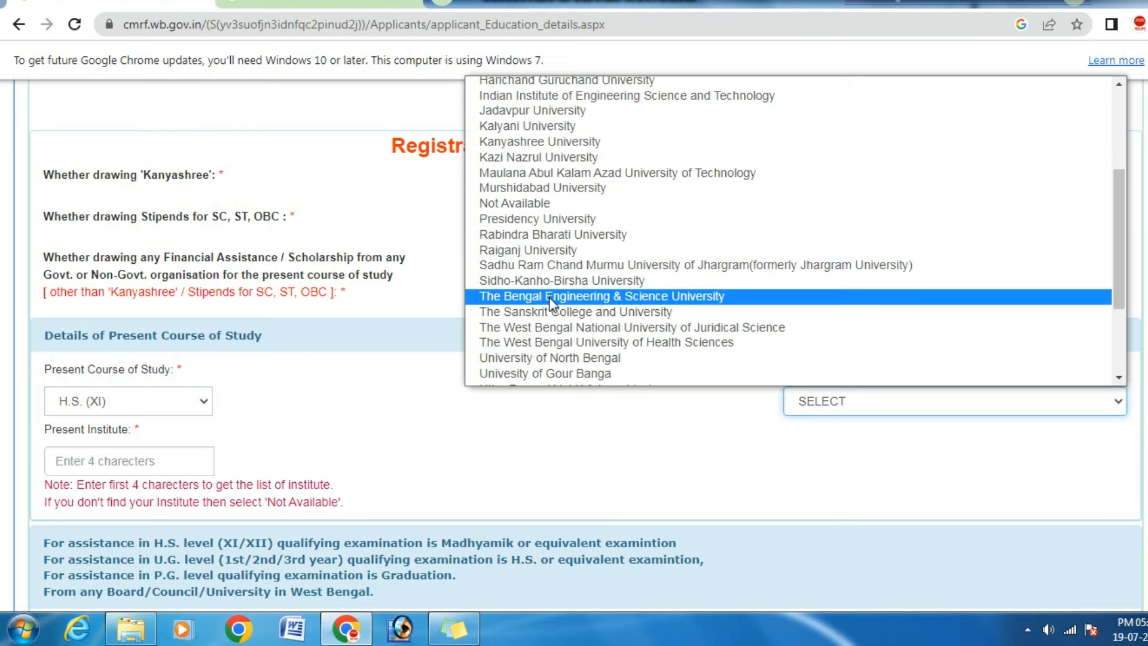
scroll(572, 436, down, 3)
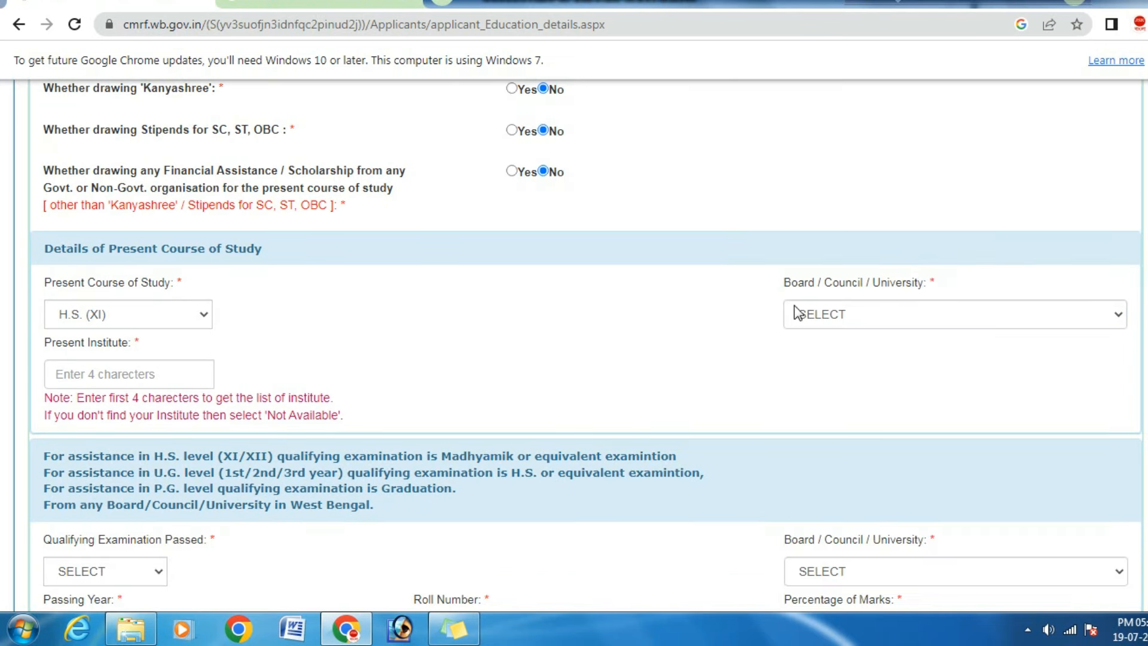
click(844, 320)
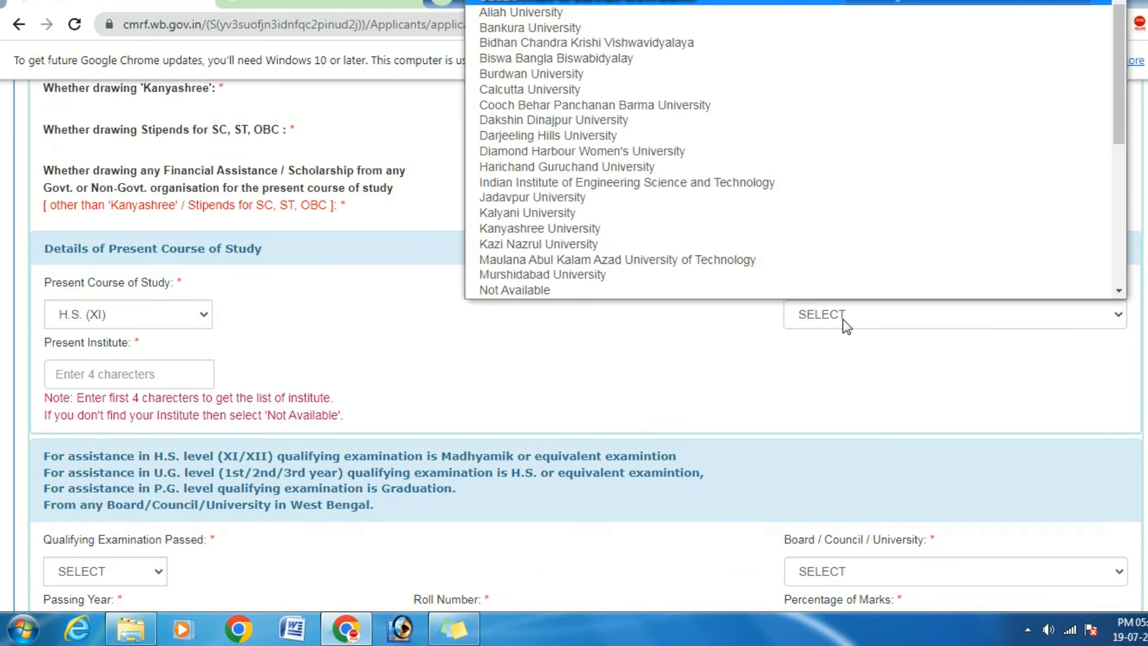
scroll(560, 194, down, 5)
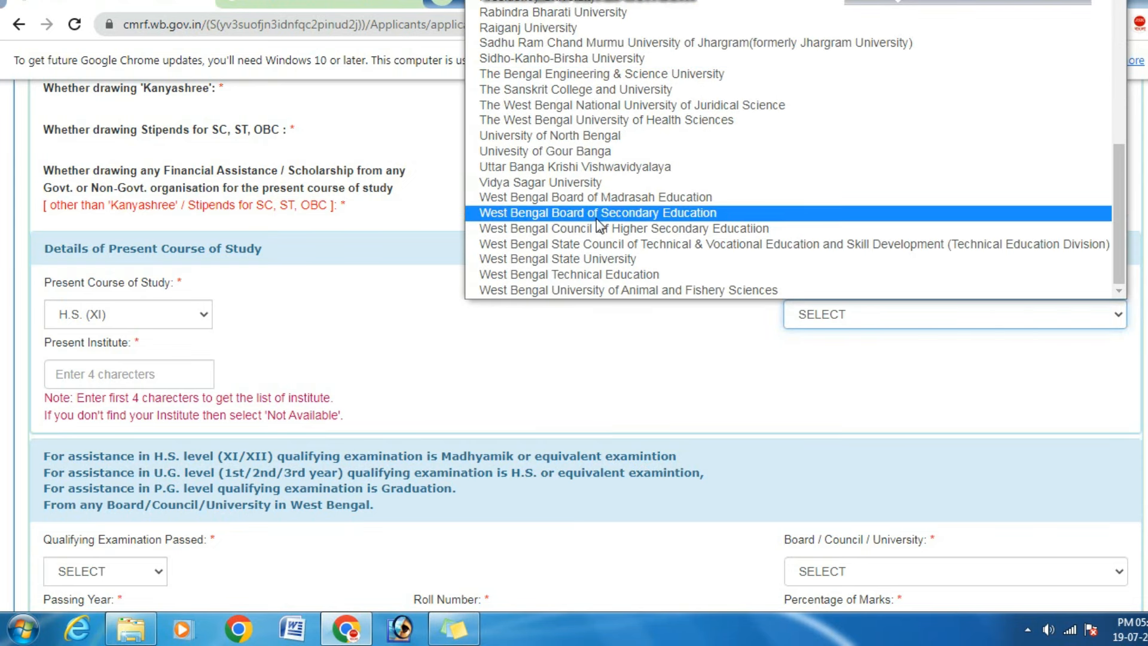
click(610, 231)
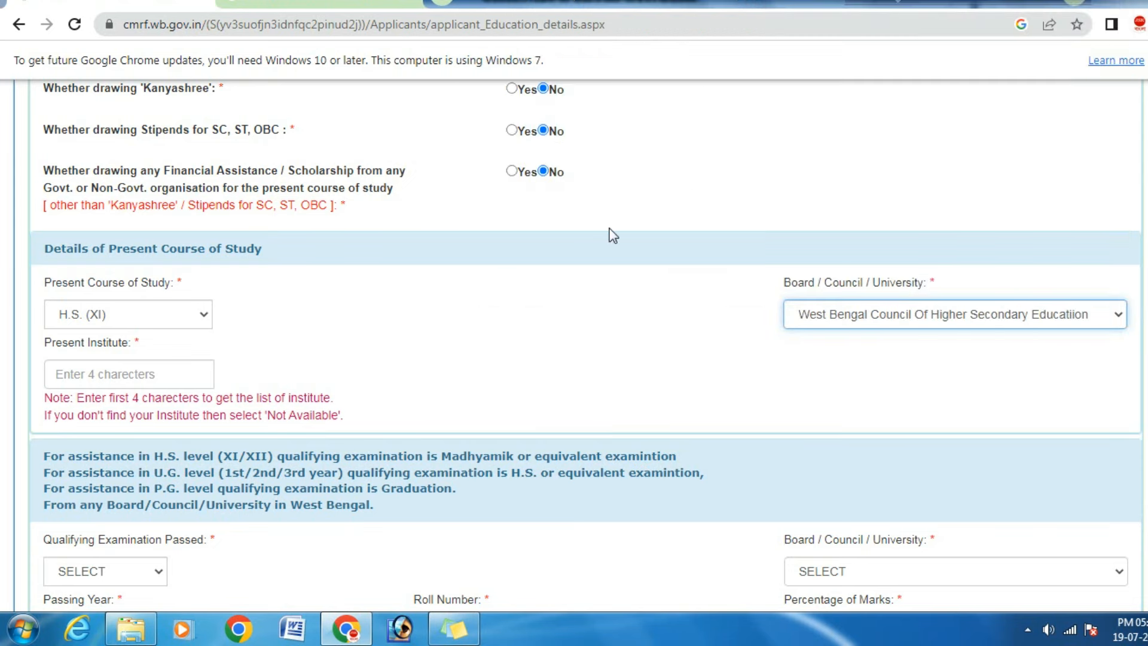
- Search 'GOPAL' and set Present Institute to Gopalpur Union Rakhal Vidyalaya (H.S.)
click(154, 374)
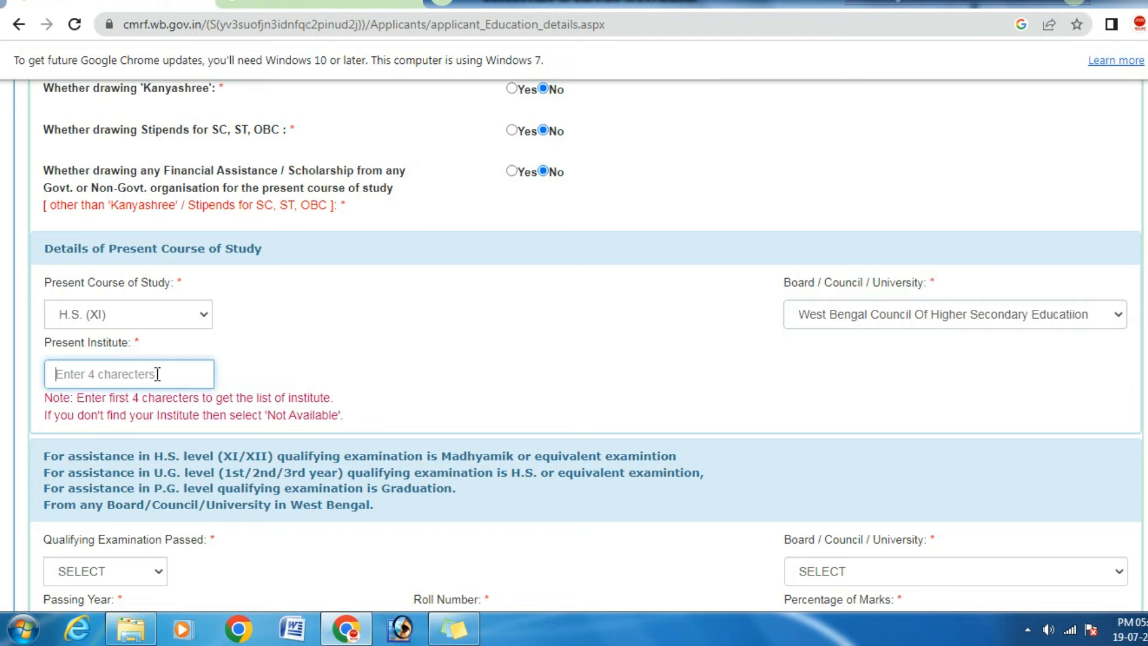
scroll(175, 365, down, 2)
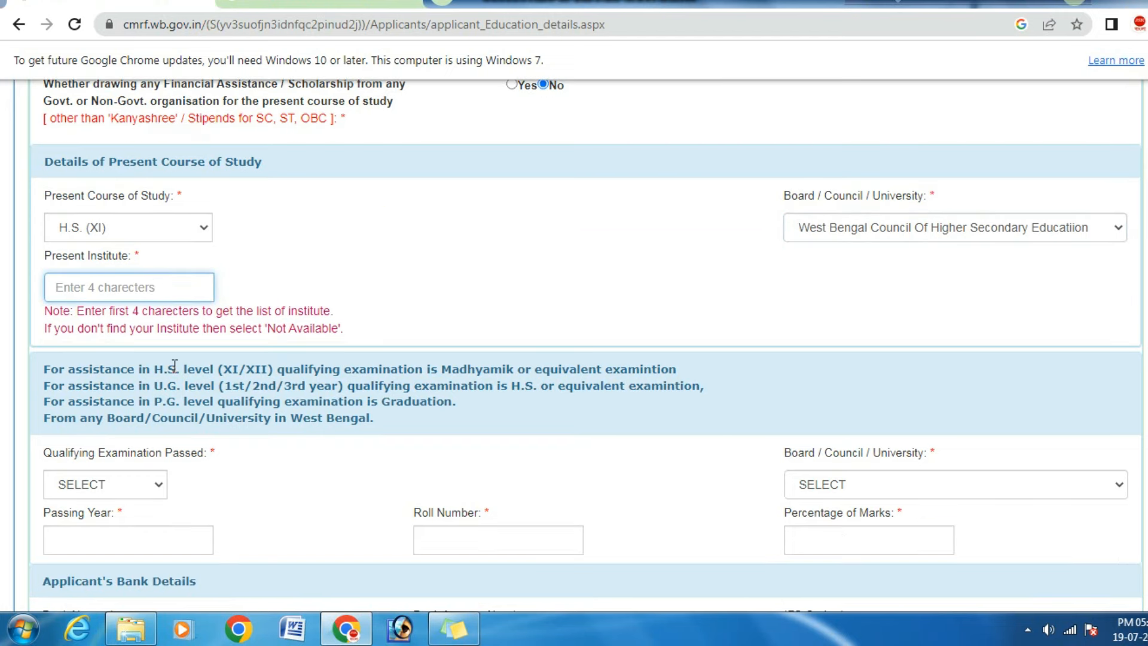
text(GO)
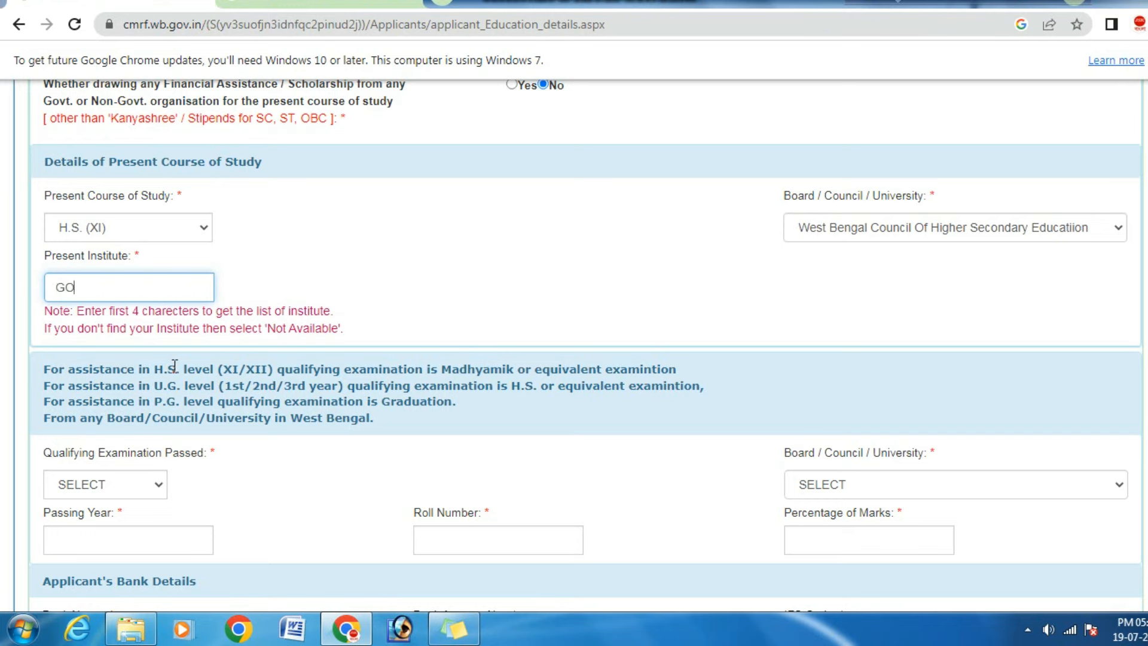
text(PAL)
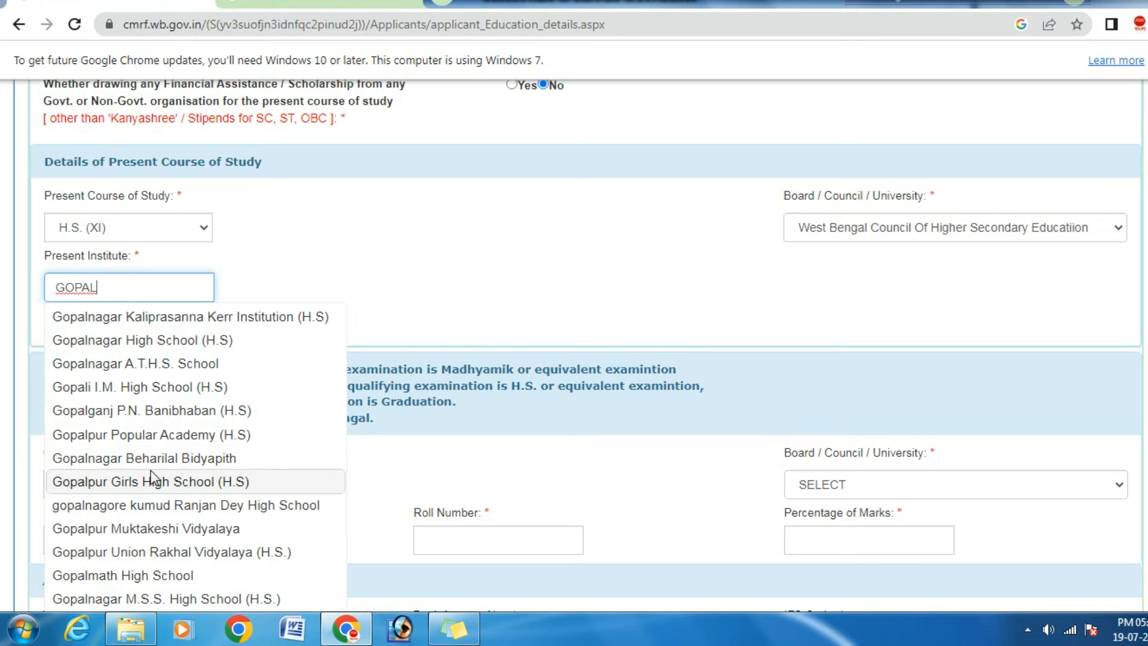
click(183, 553)
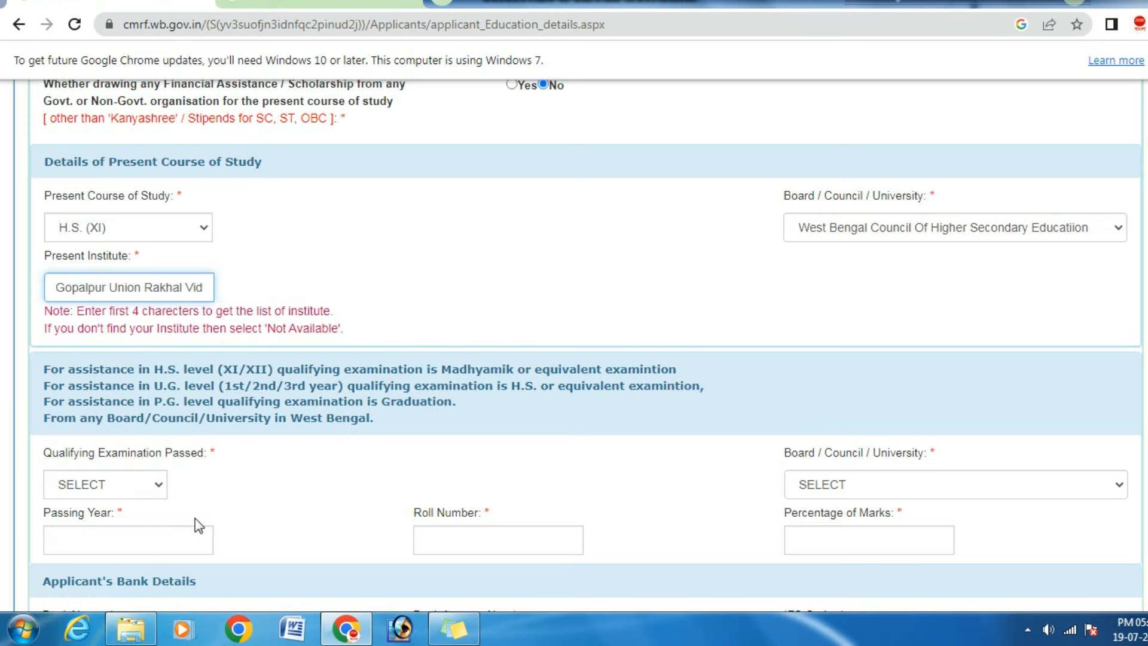
scroll(320, 393, down, 1)
click(149, 400)
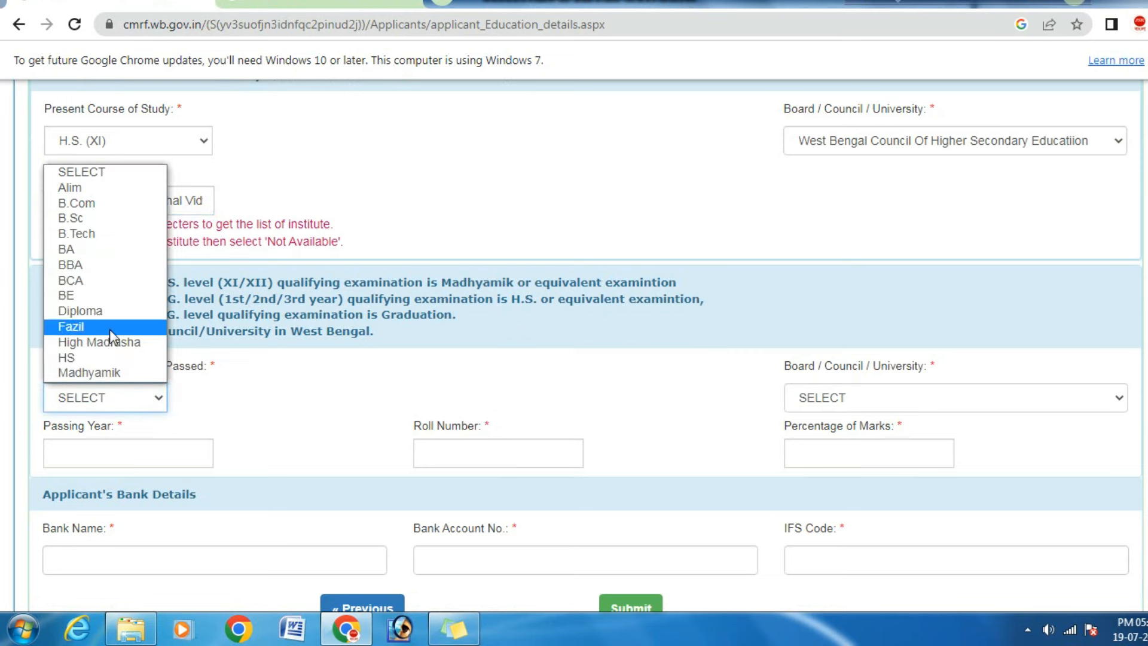
- Choose Madhyamik as the qualifying examination and West Bengal Board of Secondary Education as its board
click(172, 384)
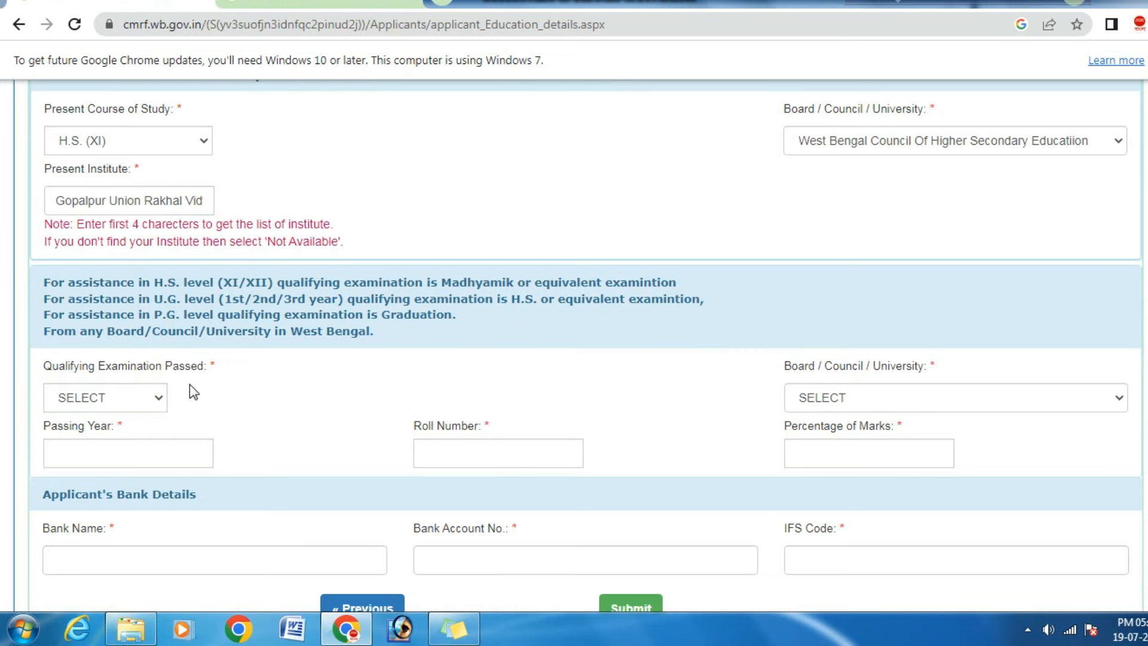
click(102, 400)
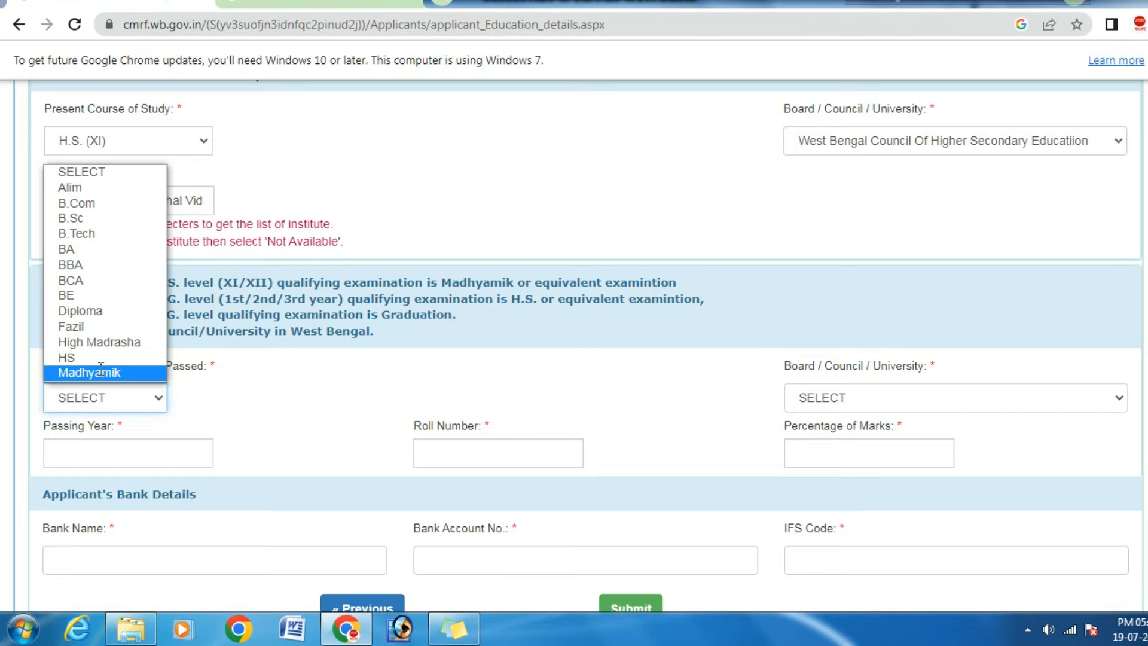
click(77, 371)
scroll(673, 428, down, 5)
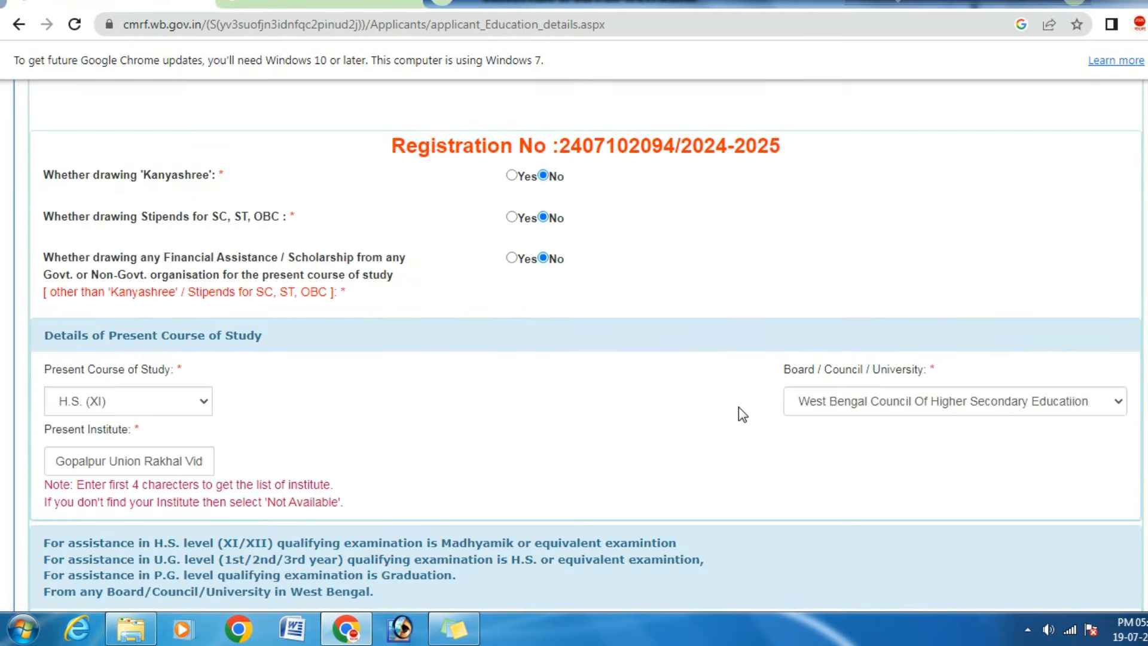
scroll(719, 411, down, 5)
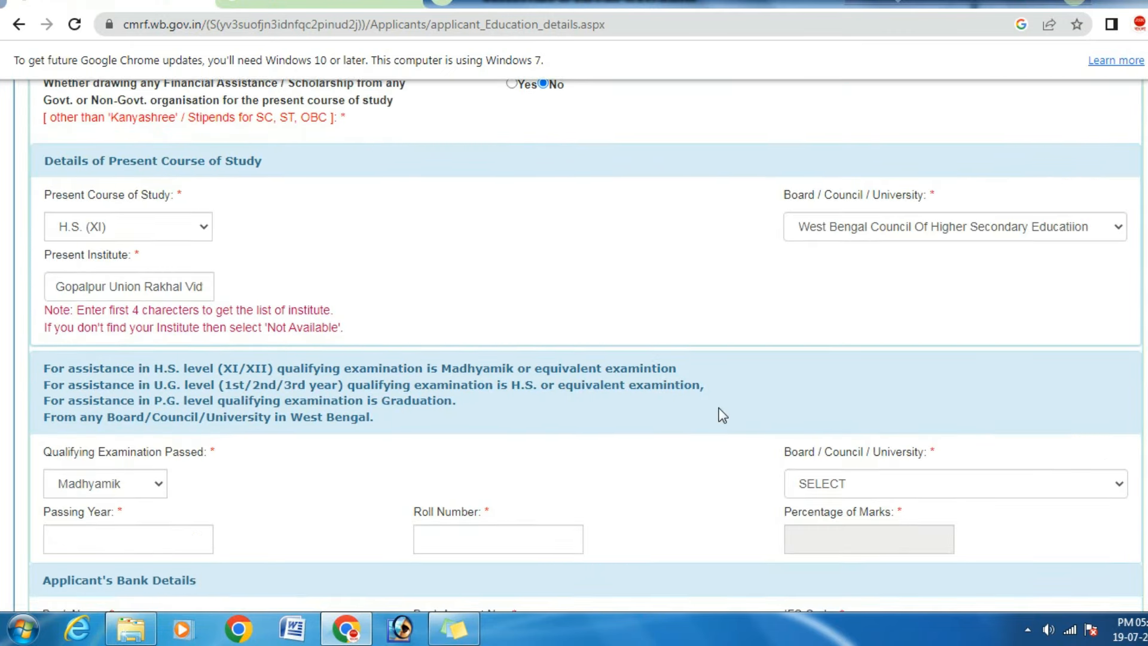
click(836, 312)
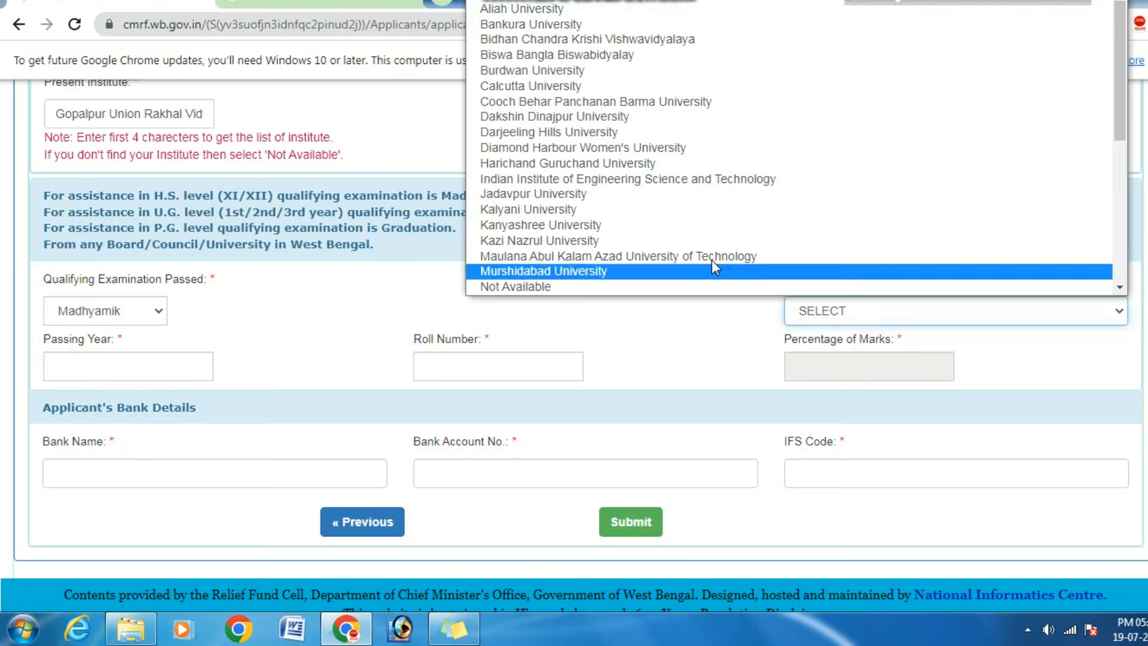
scroll(625, 193, down, 5)
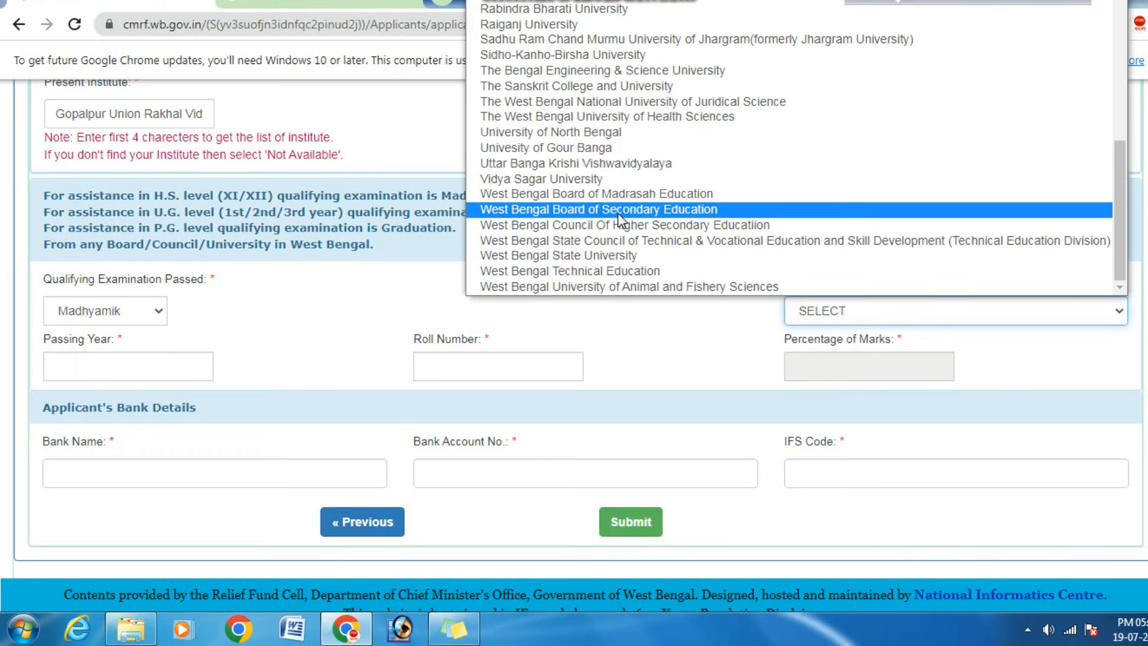
click(625, 212)
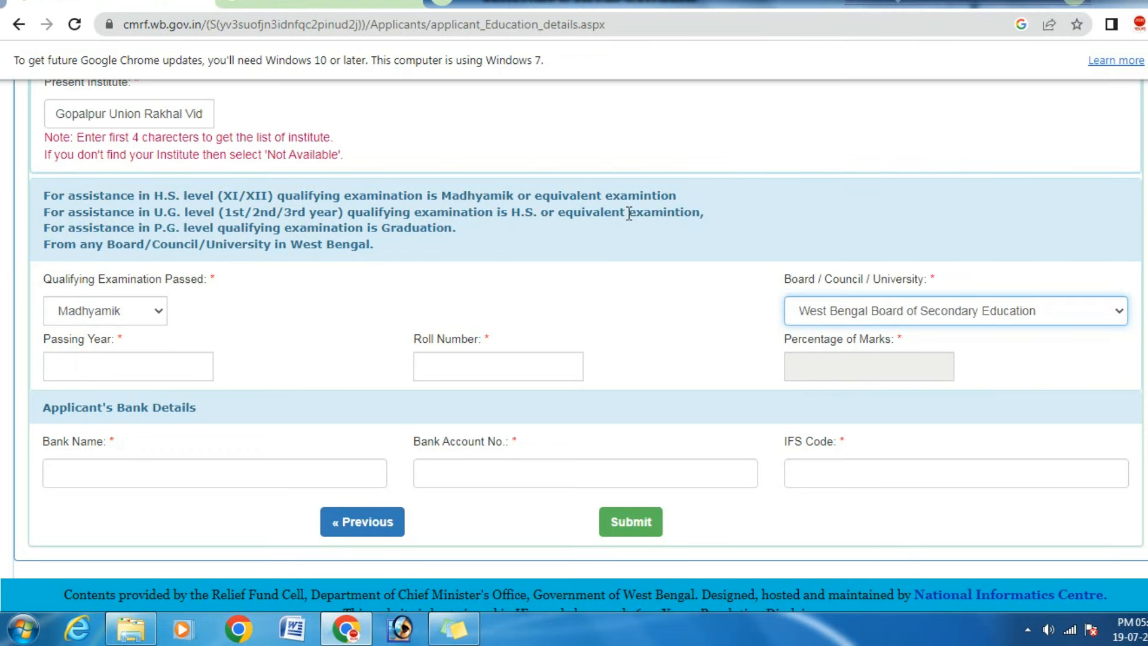
click(148, 372)
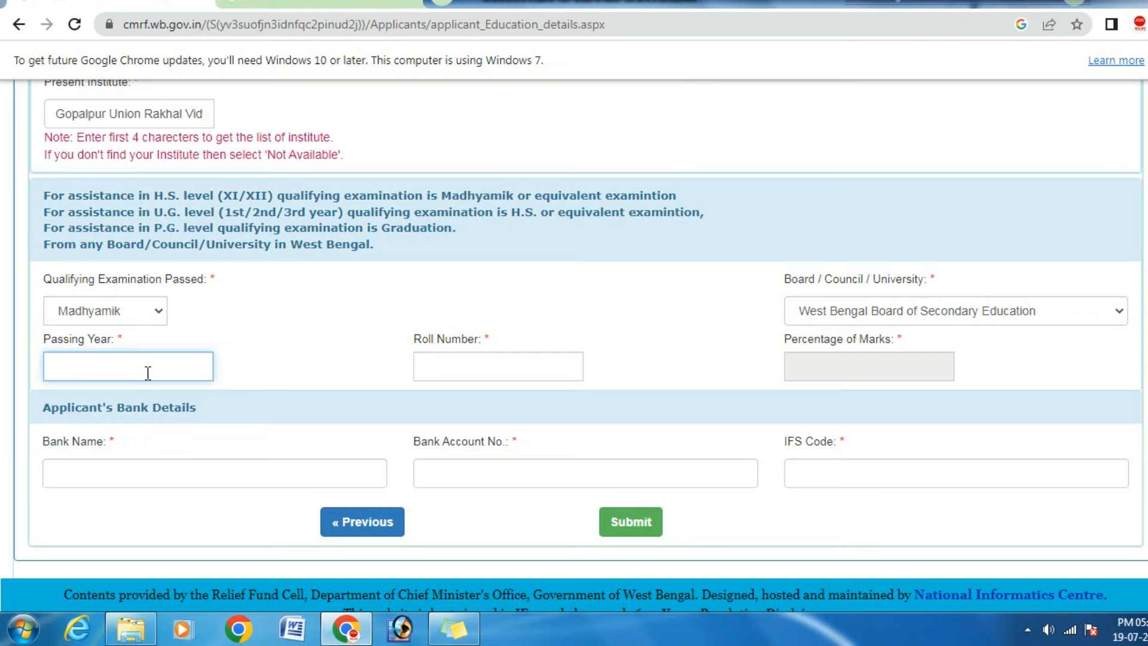
- Enter passing year 2024 and the roll number so the marks load
text(2024)
click(448, 361)
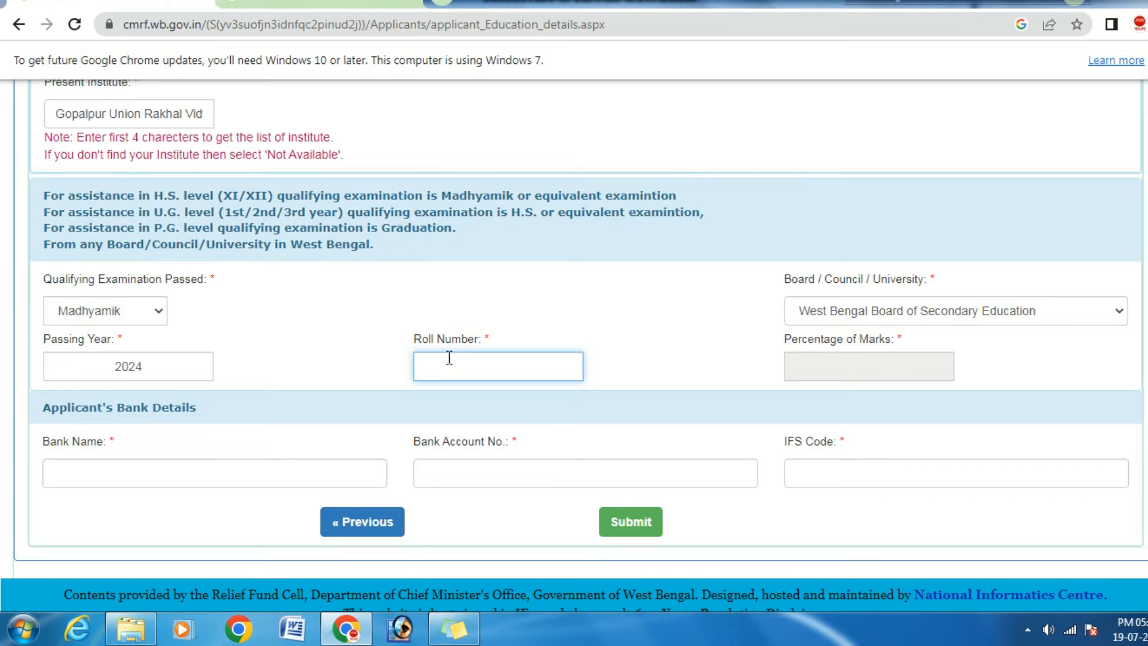
text(5)
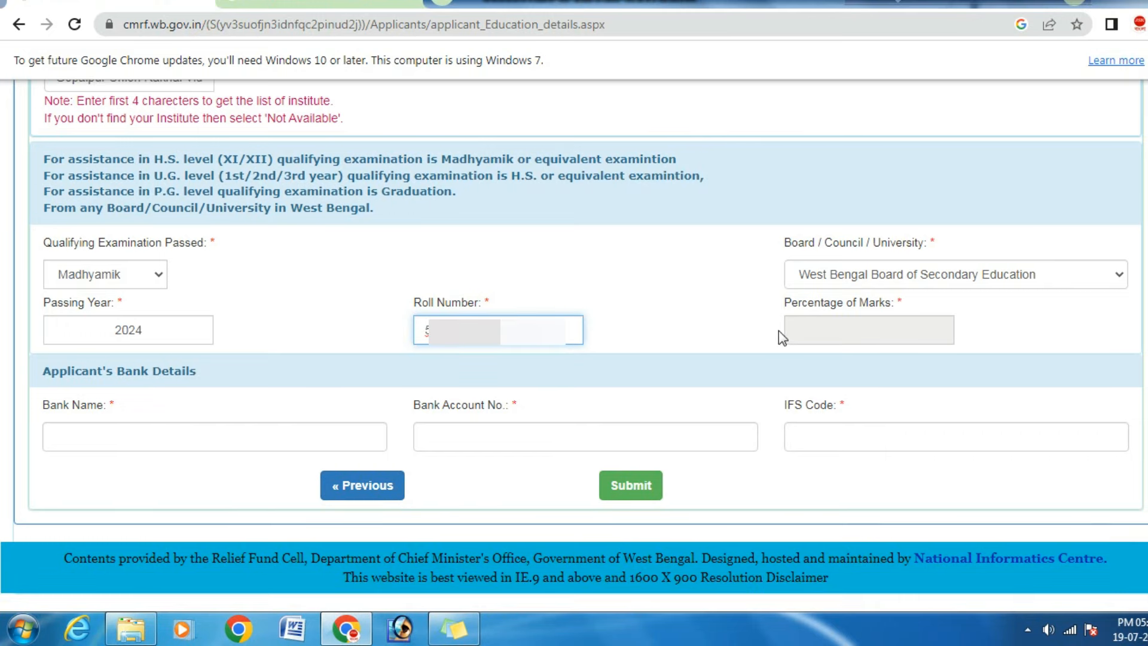
key(Tab)
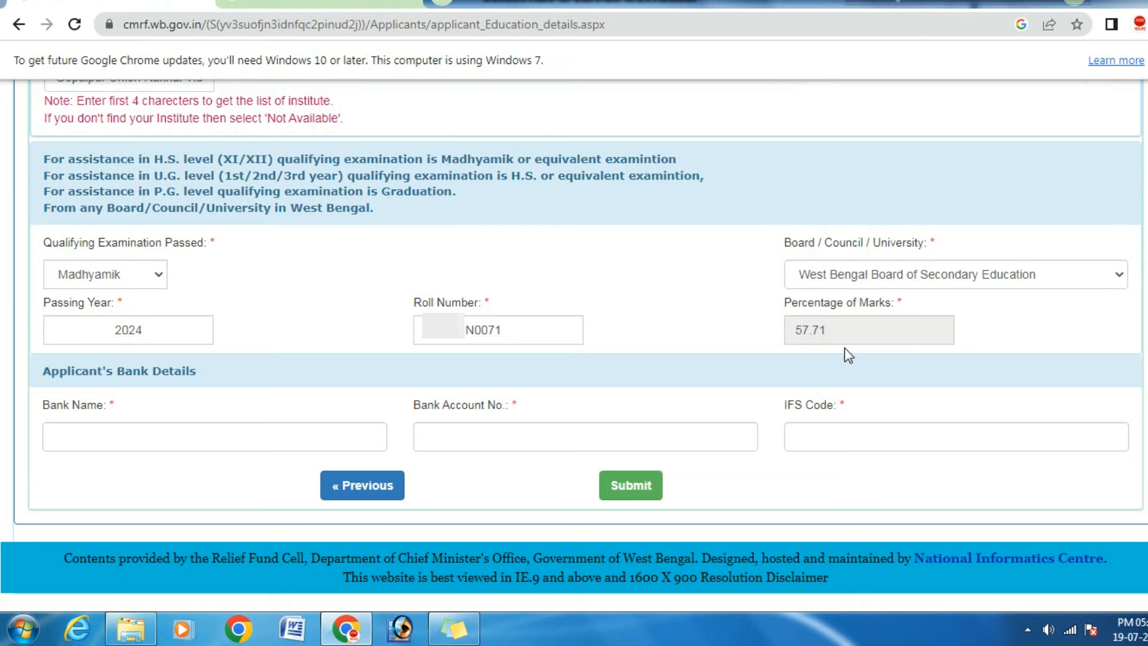
- Fill in bank name PUNJAB NATIONAL BANK, the bank account number and IFS code PUNB0032220
click(326, 439)
text(PUNJA)
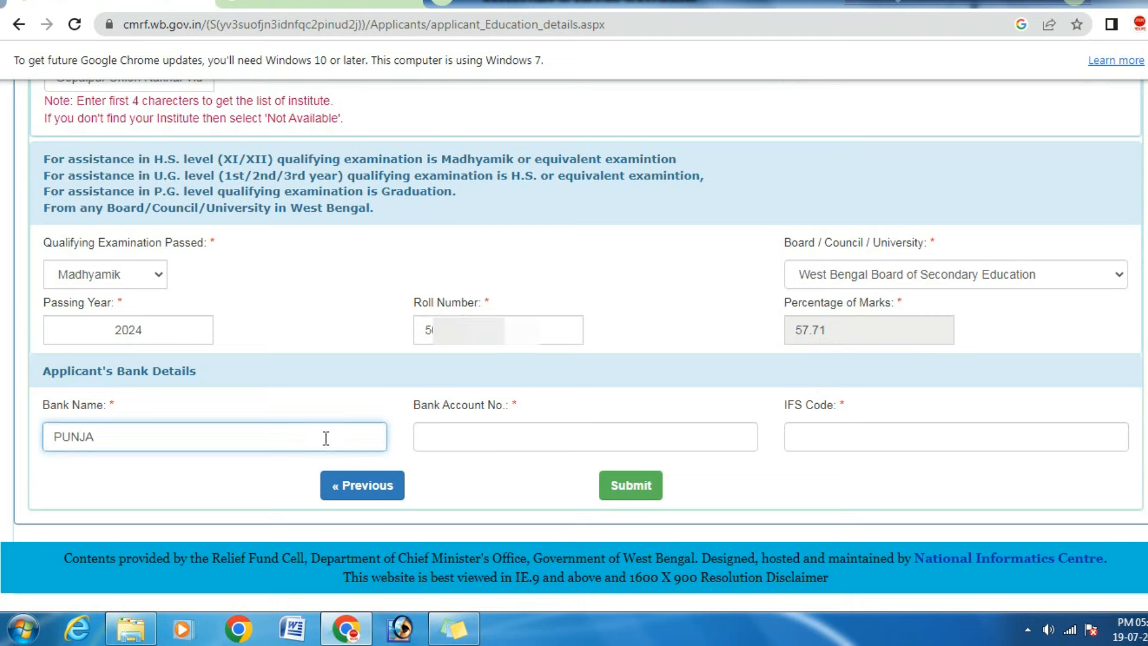
text(B NATIONAL BANK)
click(586, 437)
click(864, 438)
text(PUNB)
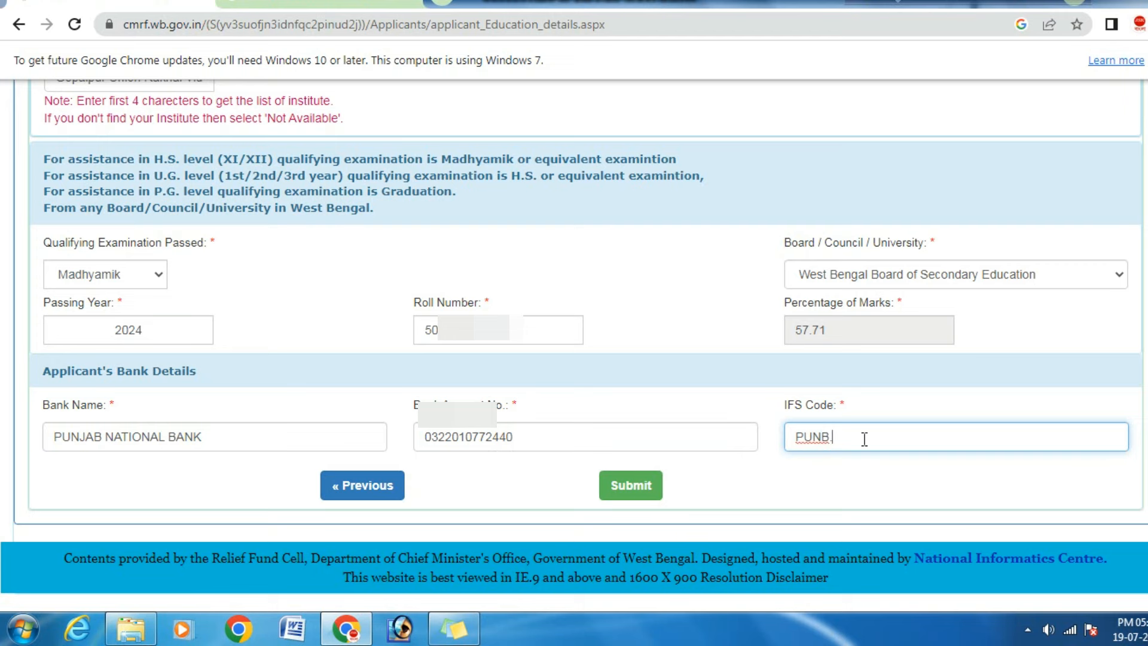
text(0032220)
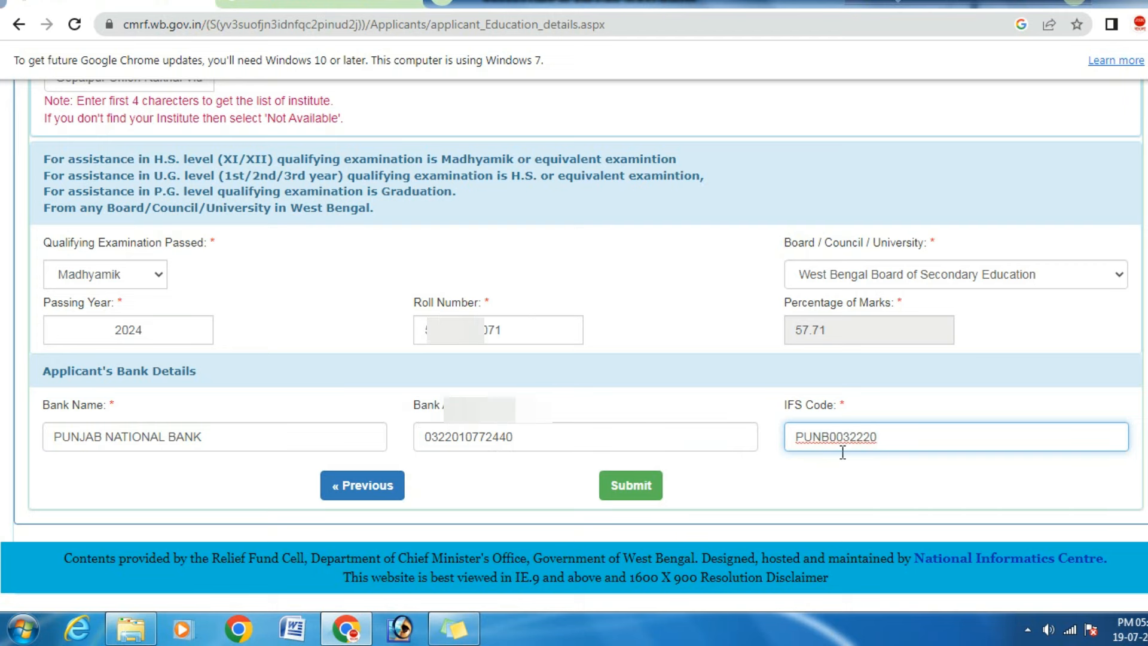
- Submit the education details and upload file 11 as the Applicant's Prayer document
click(635, 487)
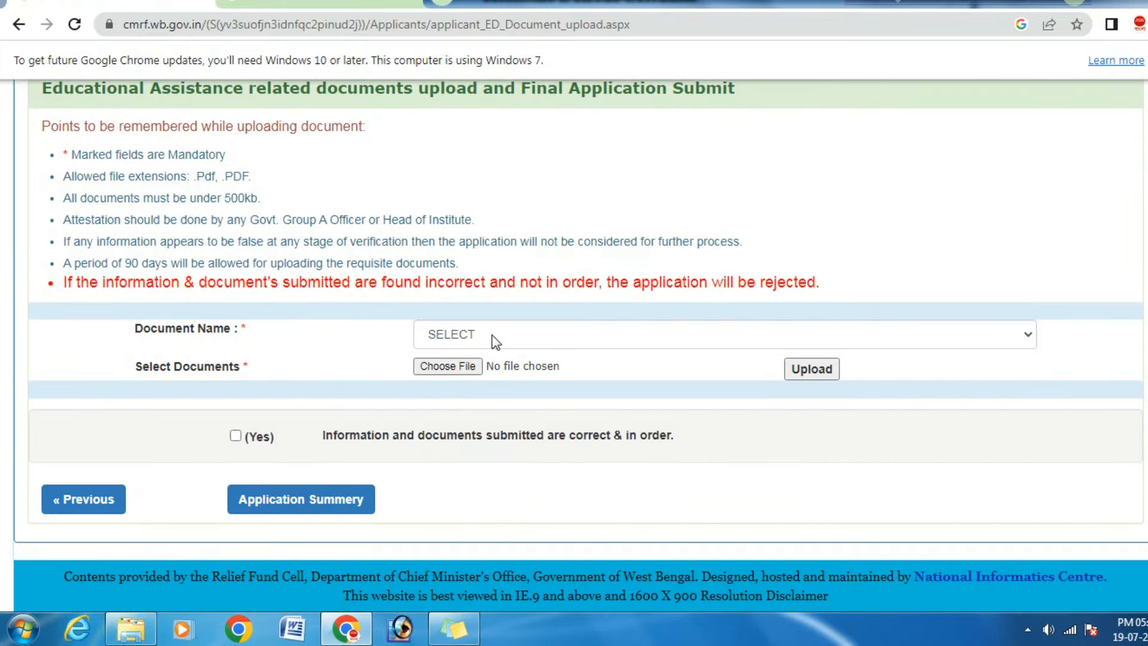
click(515, 336)
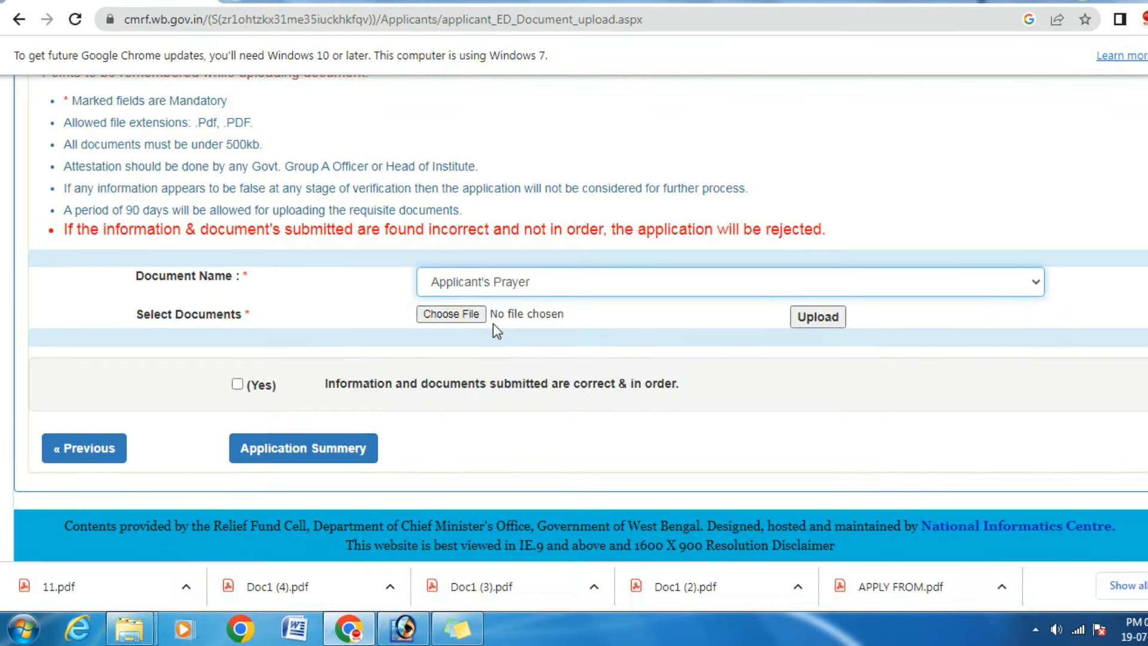
click(468, 317)
double_click(218, 128)
click(826, 322)
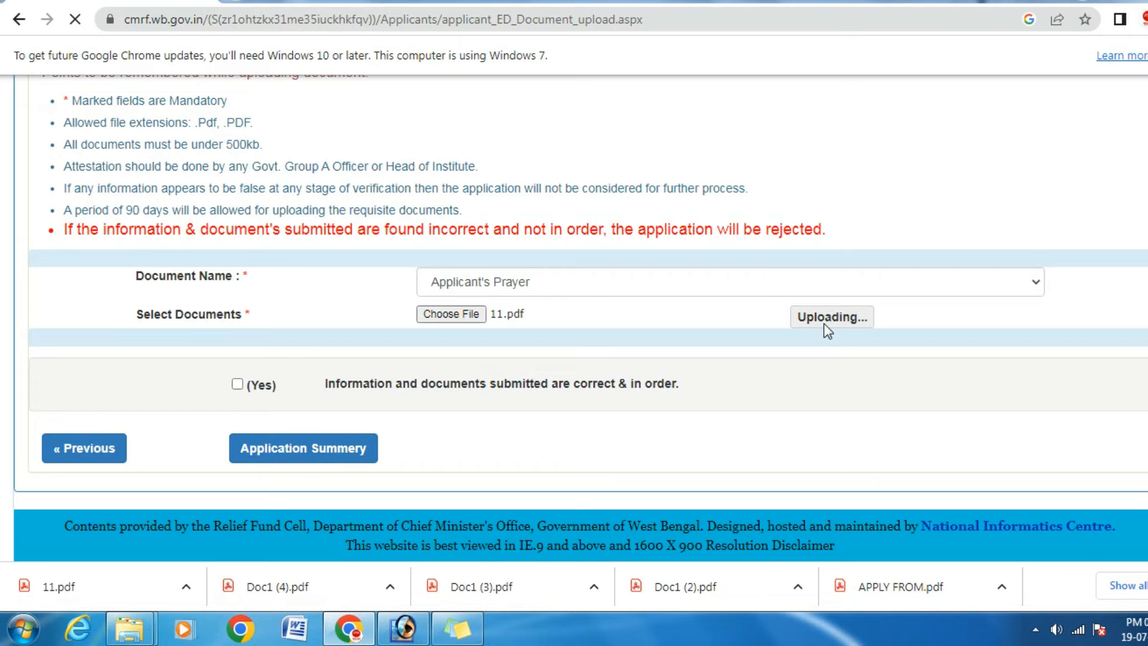
- Upload and preview the MP/MLA recommendation file, then upload PASS.pdf as the bank passbook page
click(501, 290)
click(546, 339)
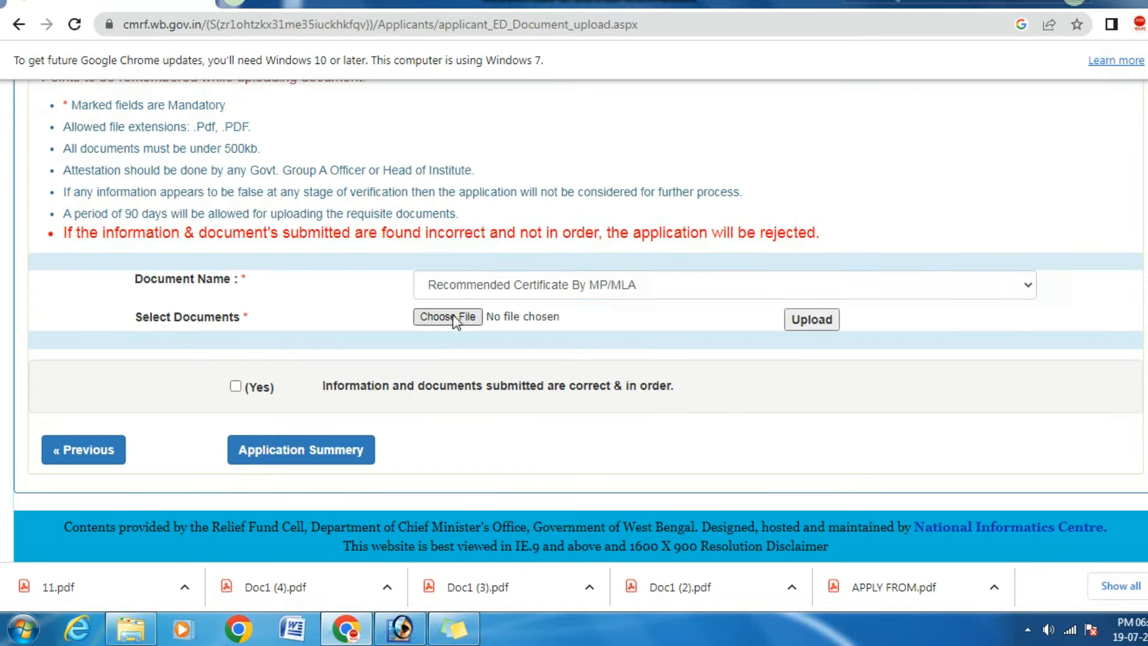
click(449, 316)
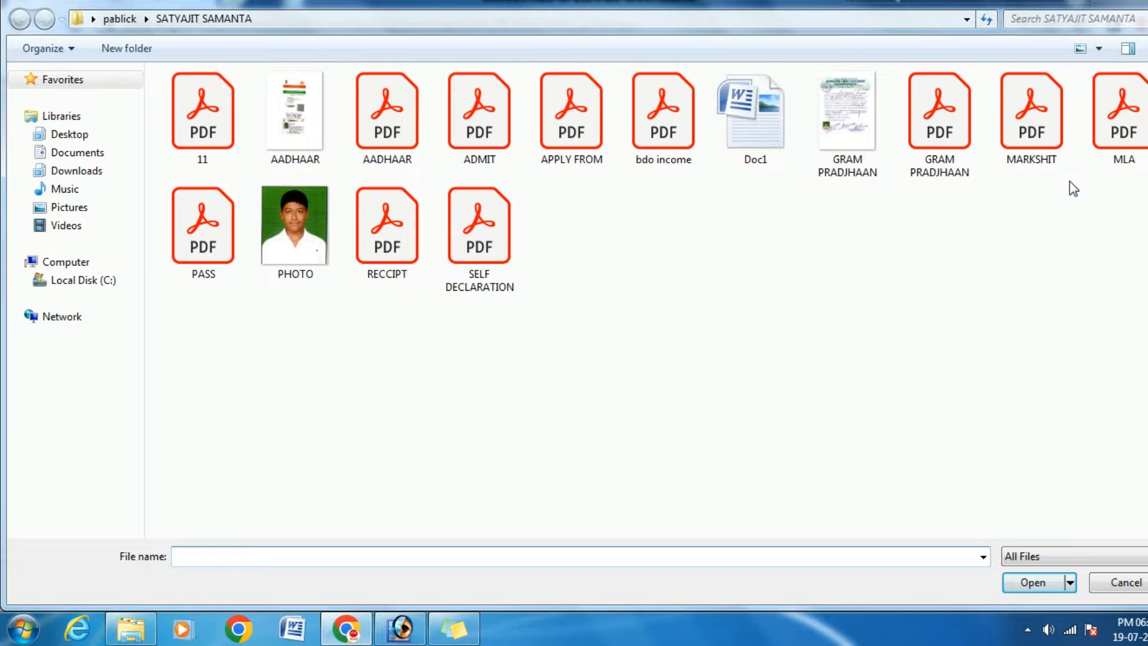
double_click(1121, 120)
click(802, 323)
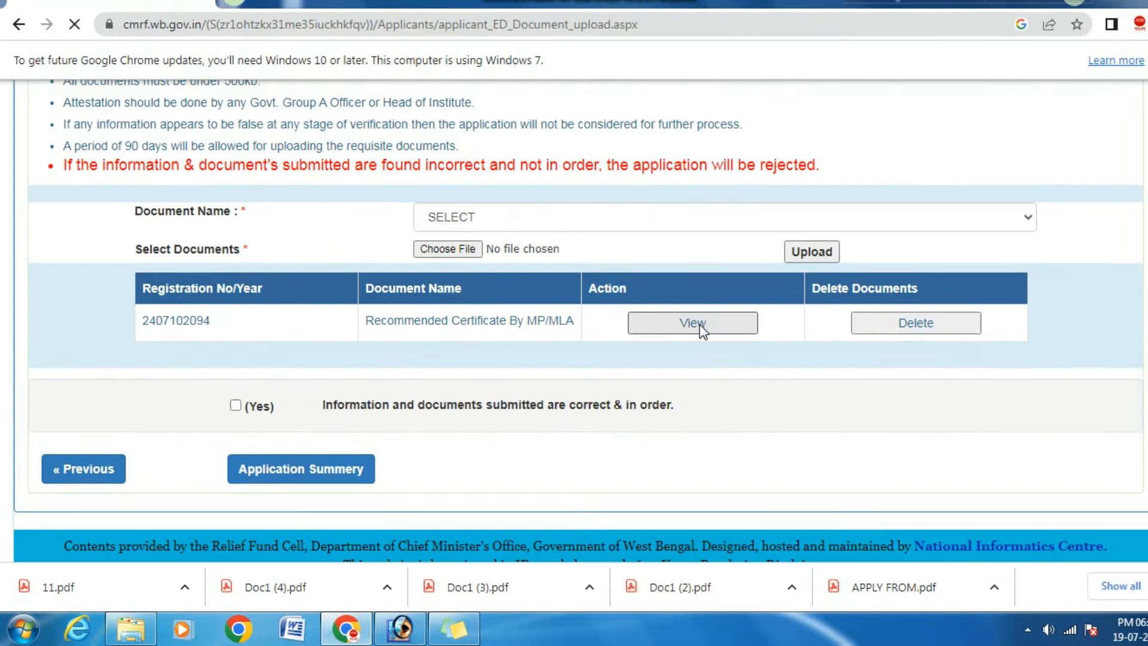
click(693, 323)
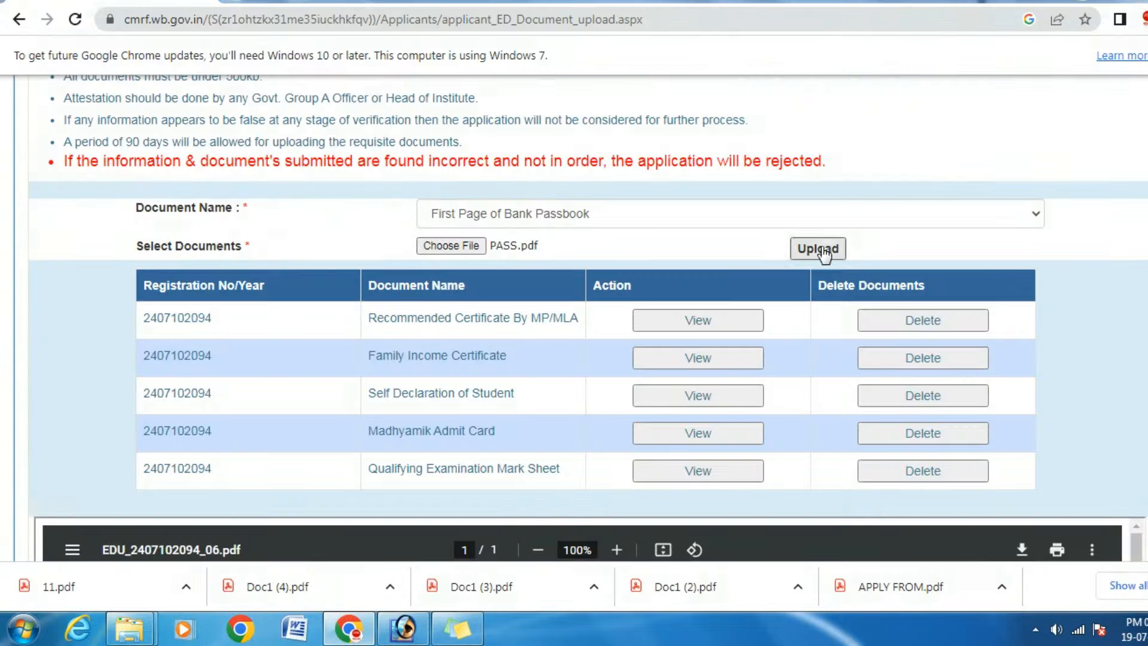
click(821, 255)
- Preview an uploaded document and upload the Admission Receipt Copy
scroll(738, 318, down, 5)
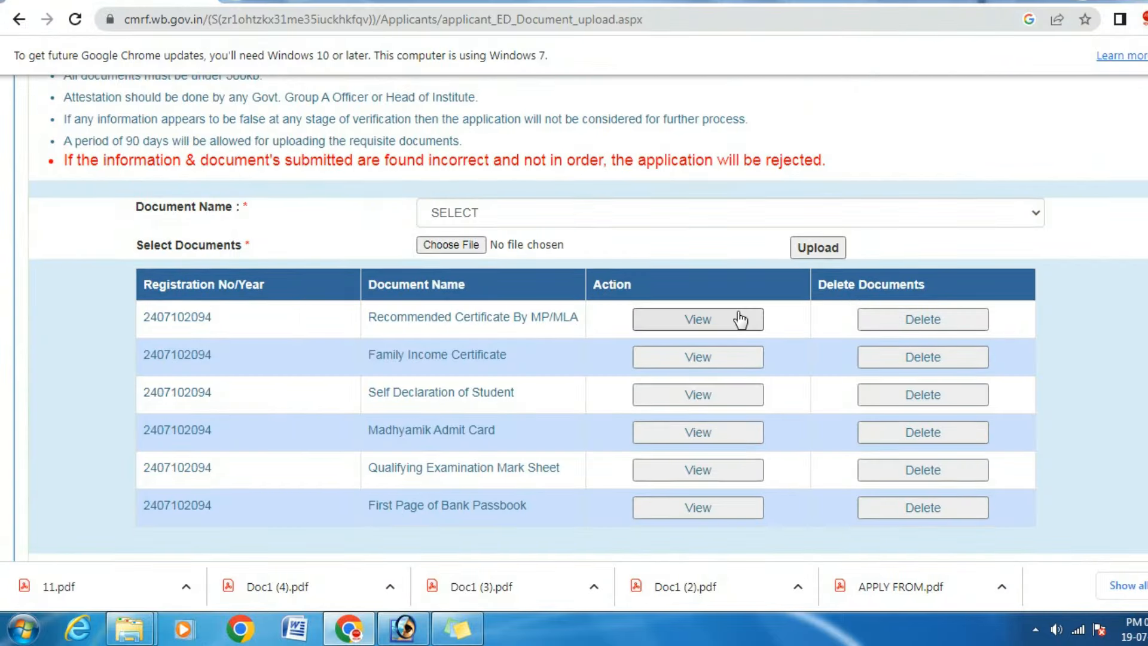
click(704, 340)
scroll(662, 370, down, 4)
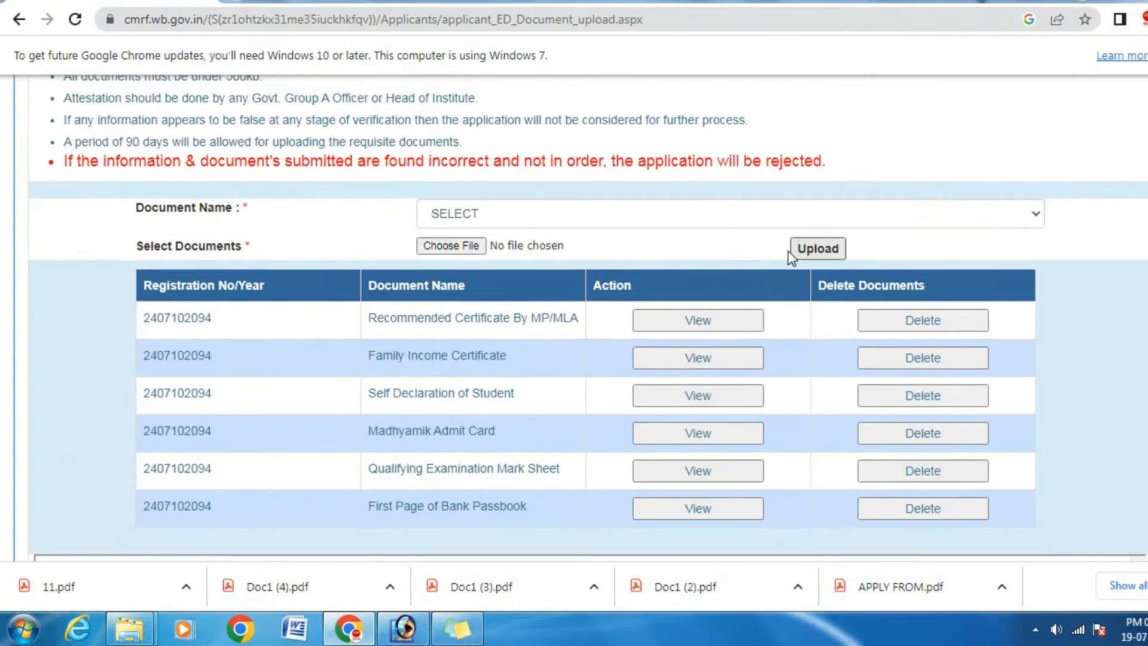
click(628, 210)
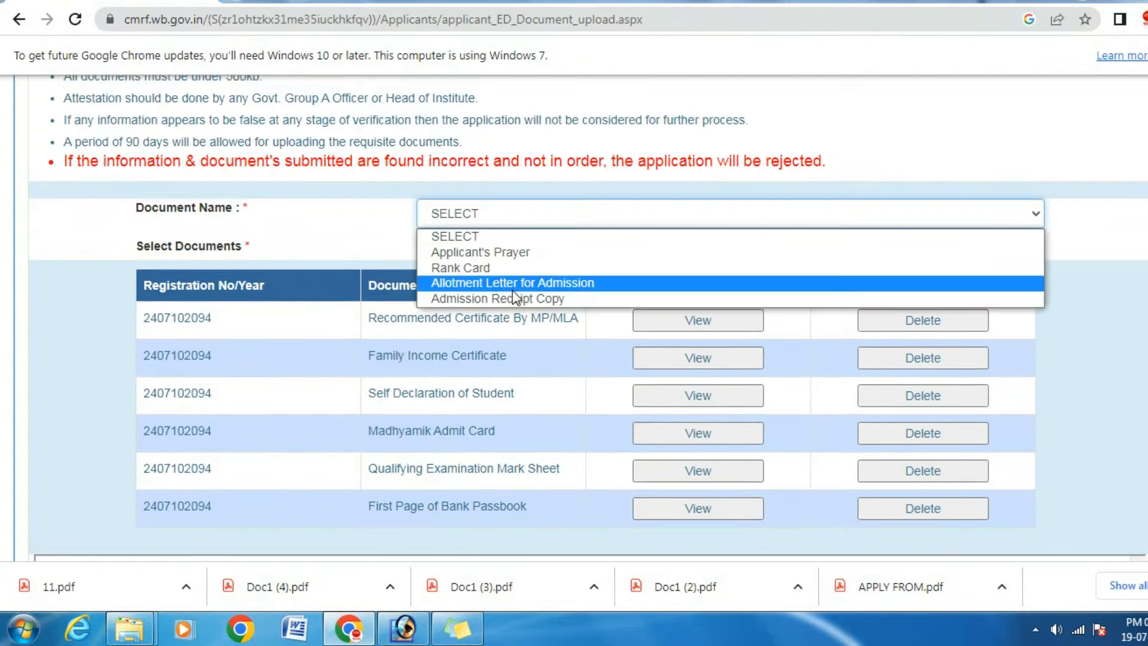
click(512, 295)
click(498, 127)
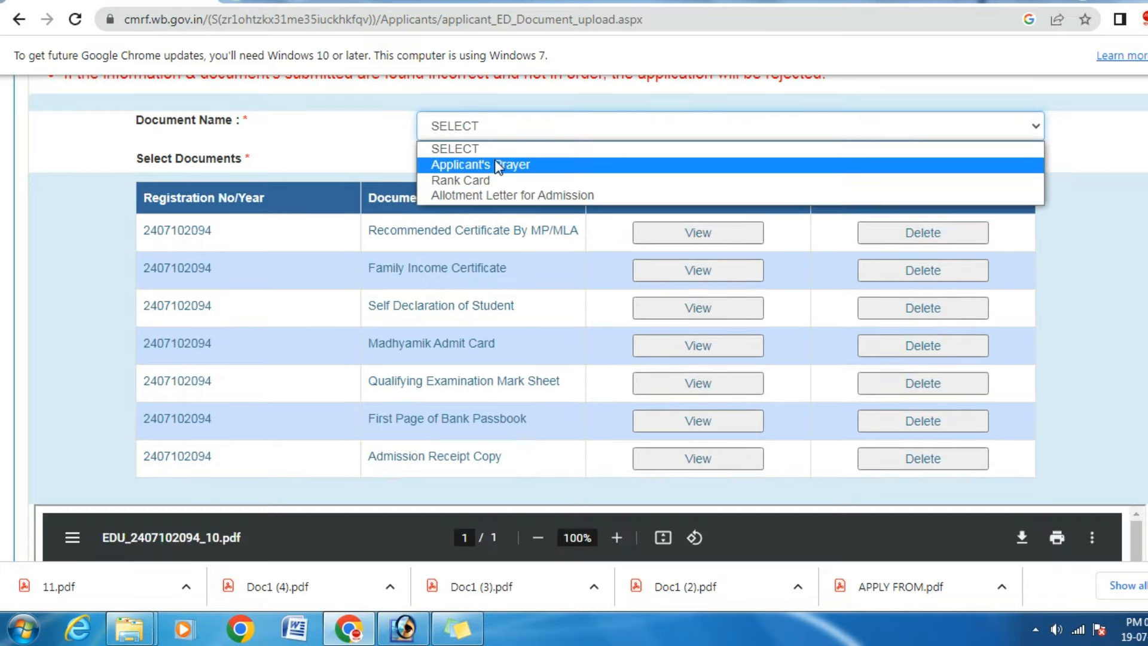
- Re-select Applicant's Prayer, preview its PDF, and tick the (Yes) declaration checkbox
click(497, 166)
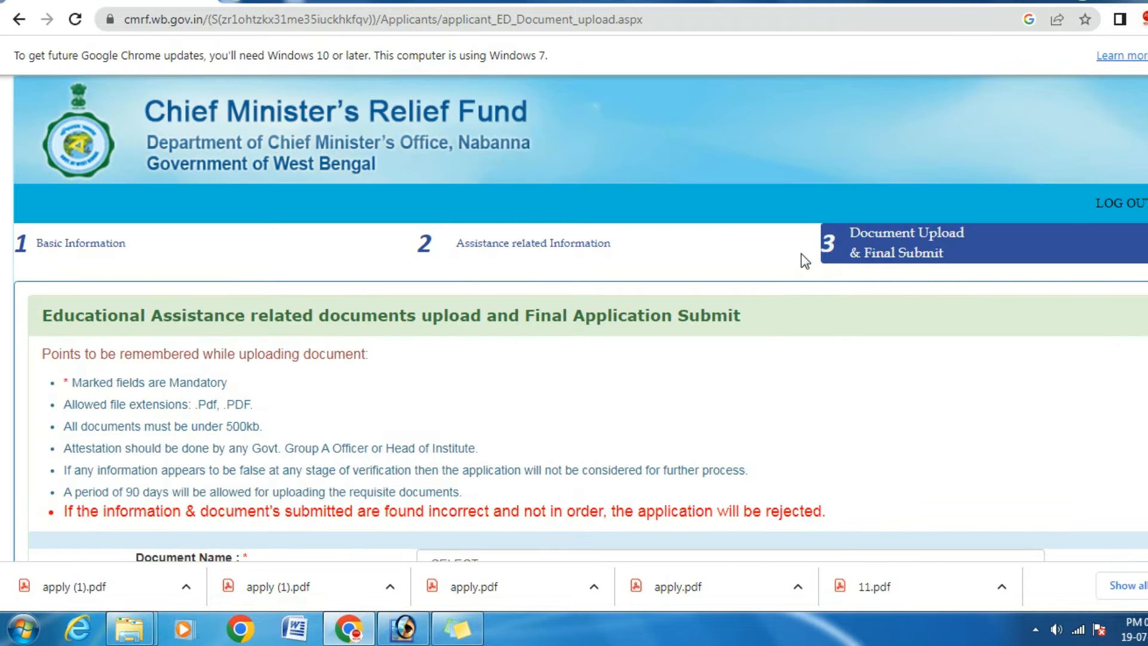
scroll(778, 287, down, 6)
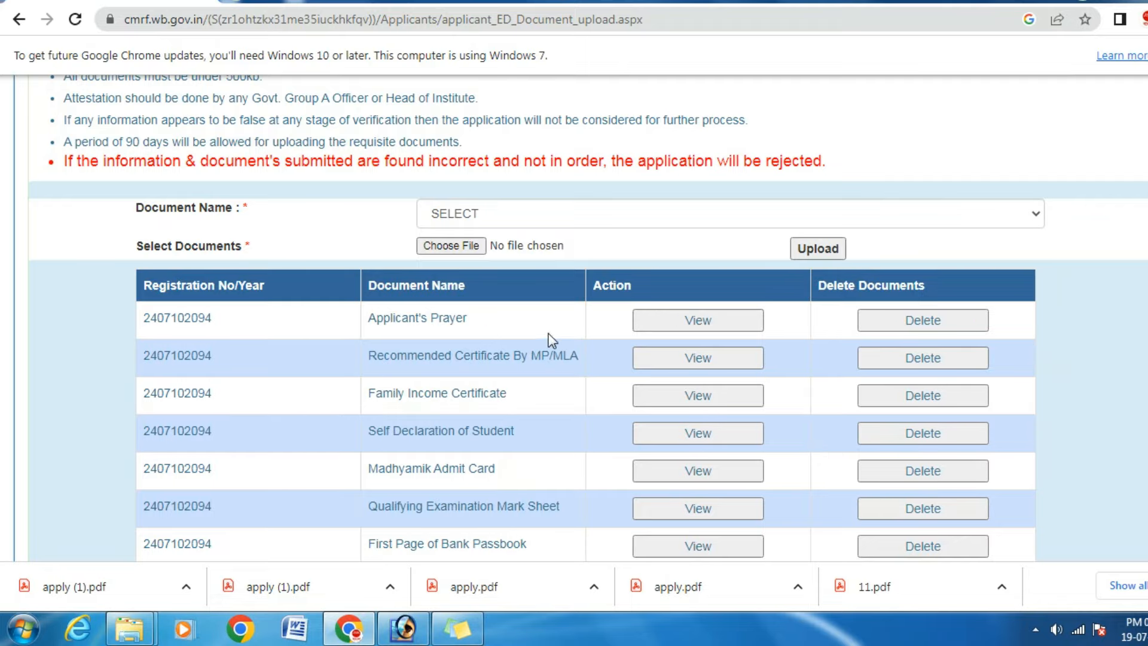
click(687, 320)
scroll(683, 331, down, 5)
scroll(683, 331, down, 20)
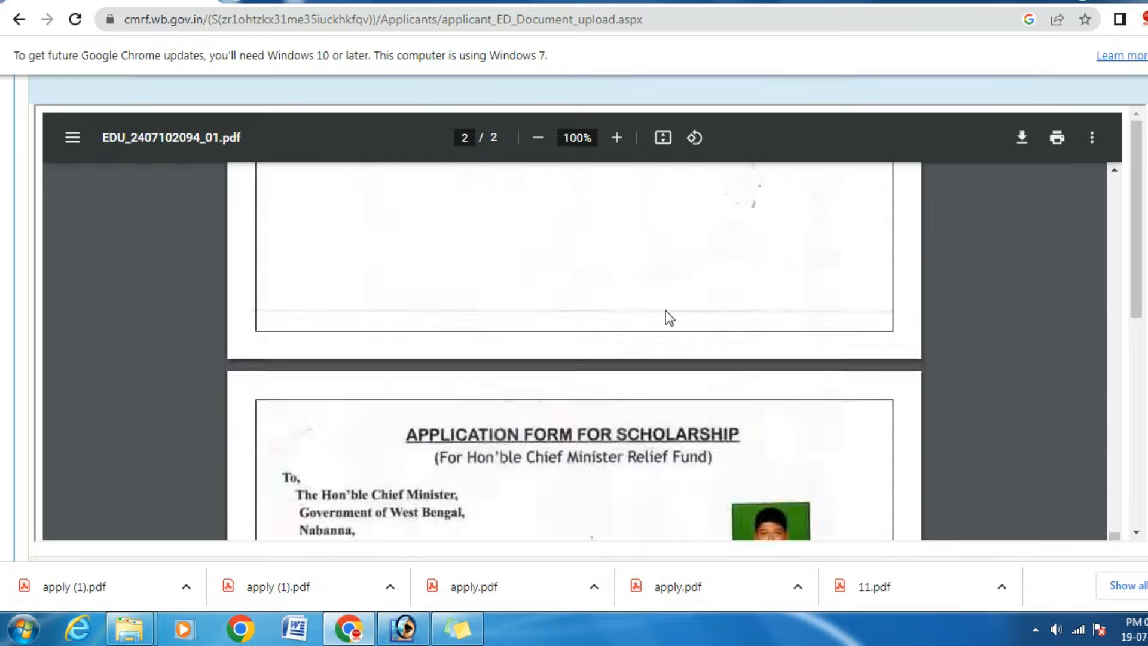
scroll(670, 346, down, 10)
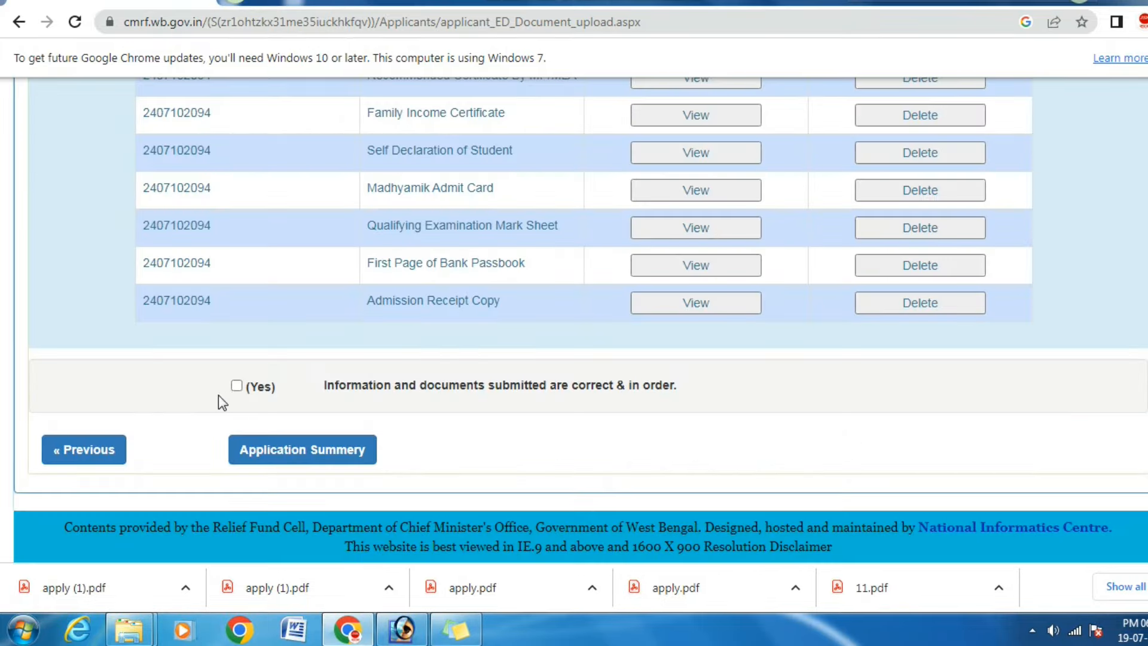
click(237, 386)
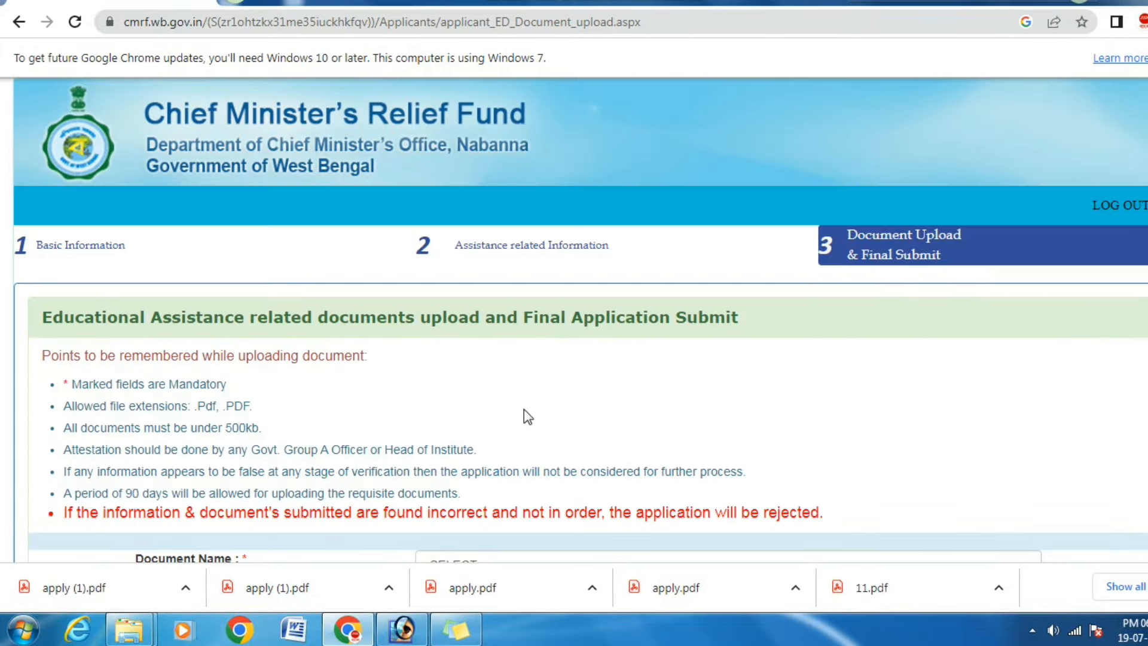
scroll(524, 409, down, 10)
- Submit the application, generate the receipt with Print Application, and open the downloaded Receipt PDF
click(445, 450)
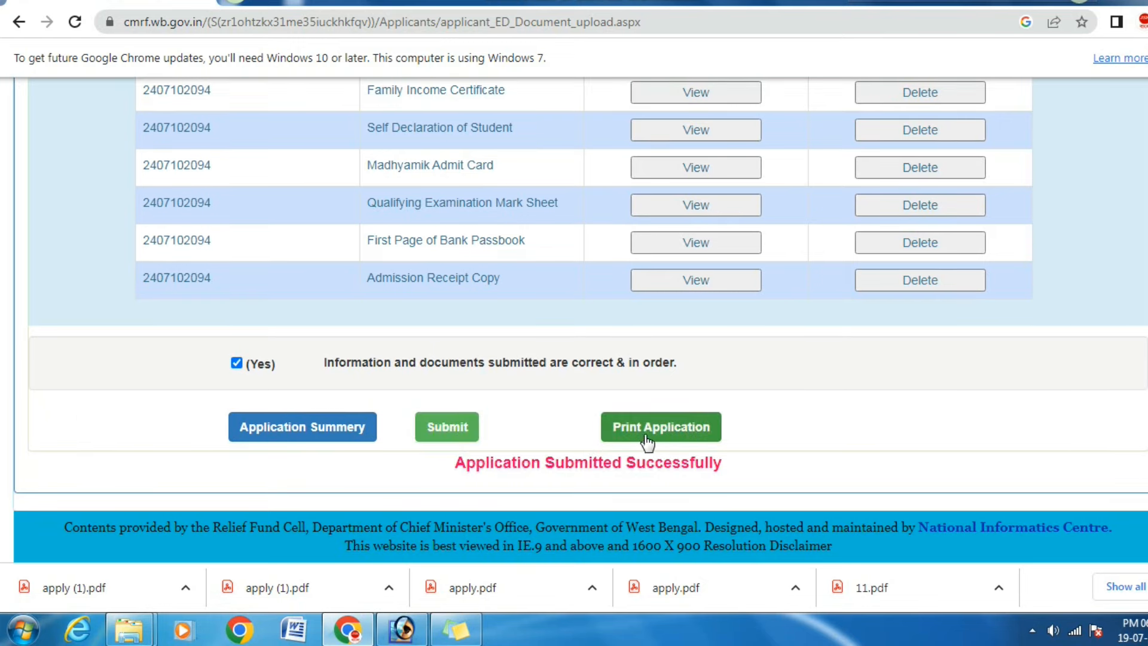
click(669, 432)
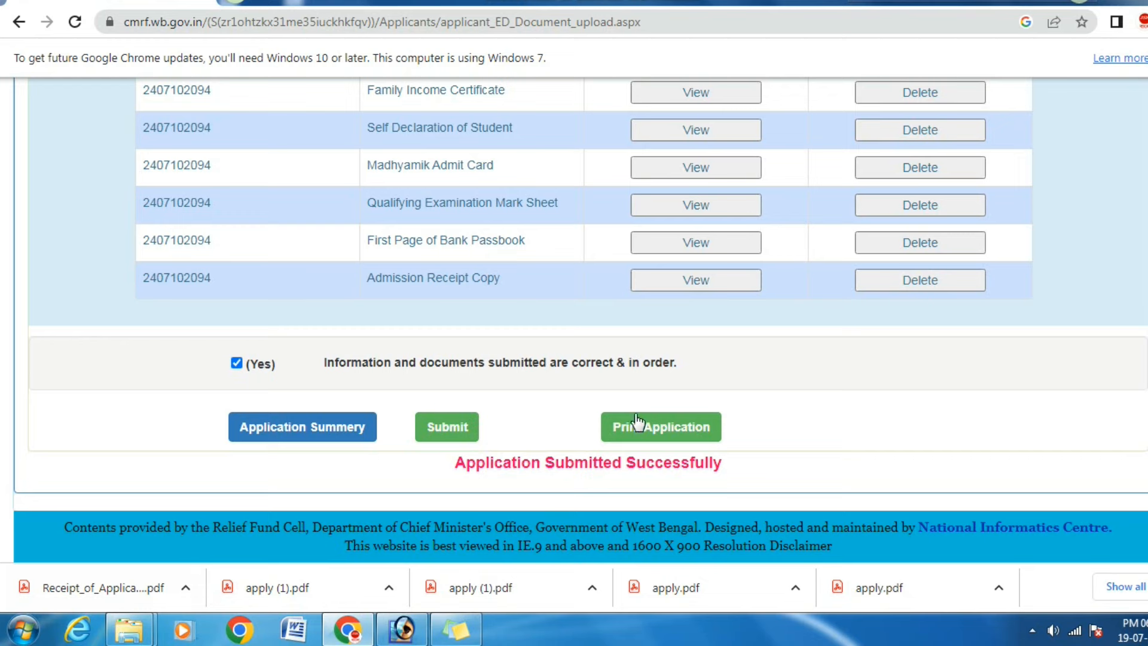
click(128, 594)
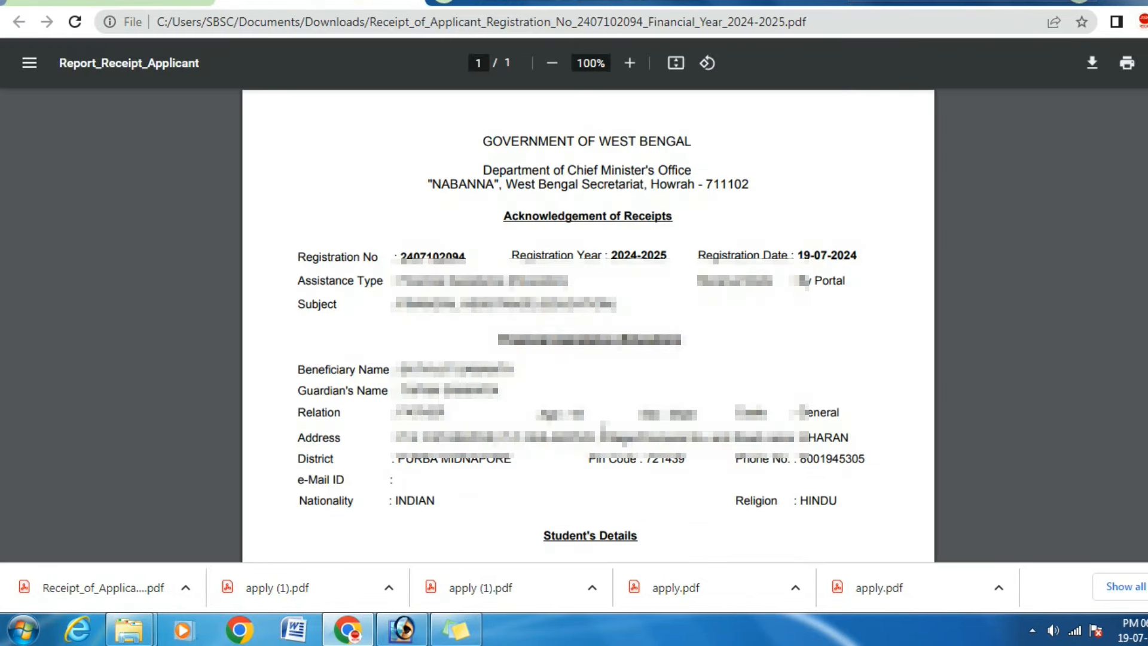
- Scroll through the receipt PDF and open its Print dialog with Ctrl+P
scroll(608, 430, down, 10)
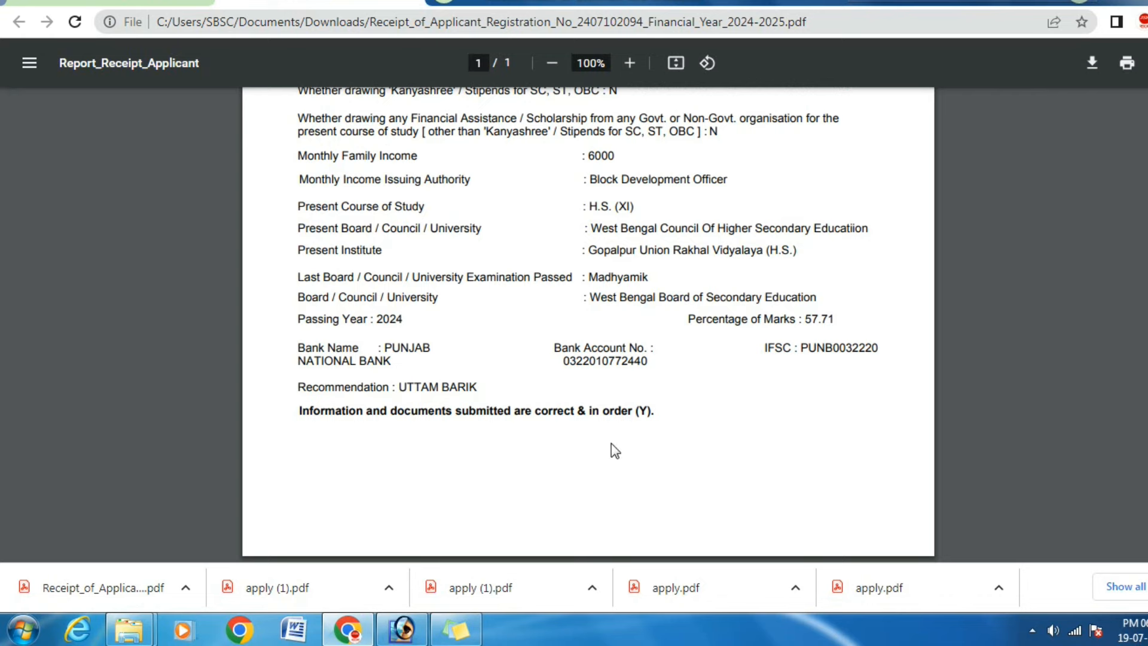
key(ctrl+p)
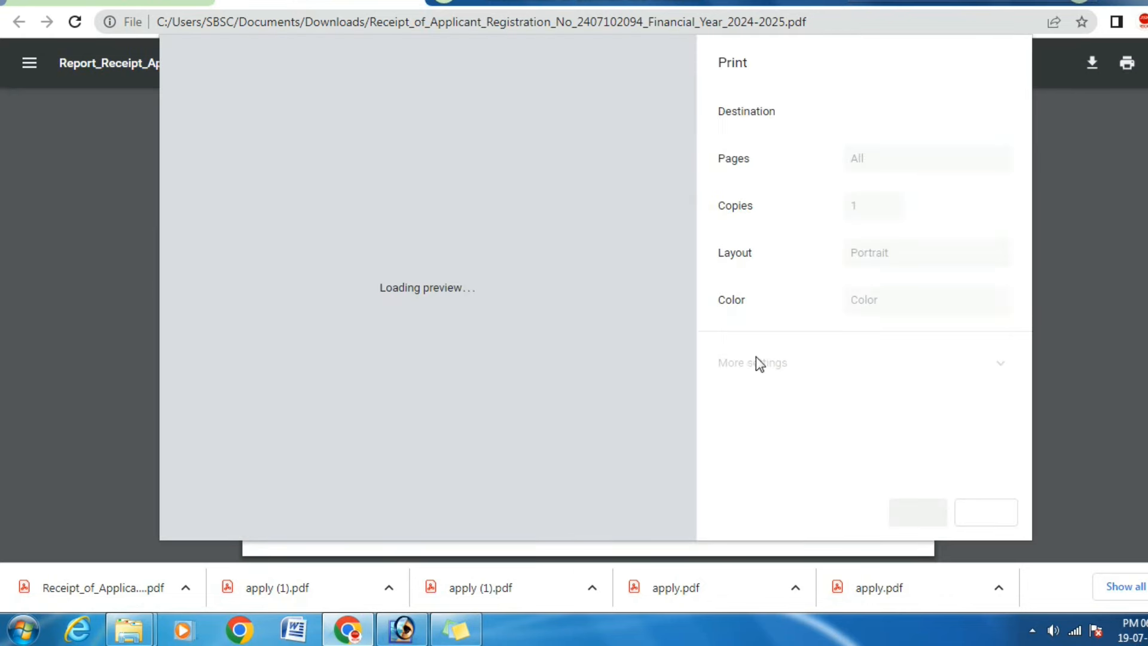